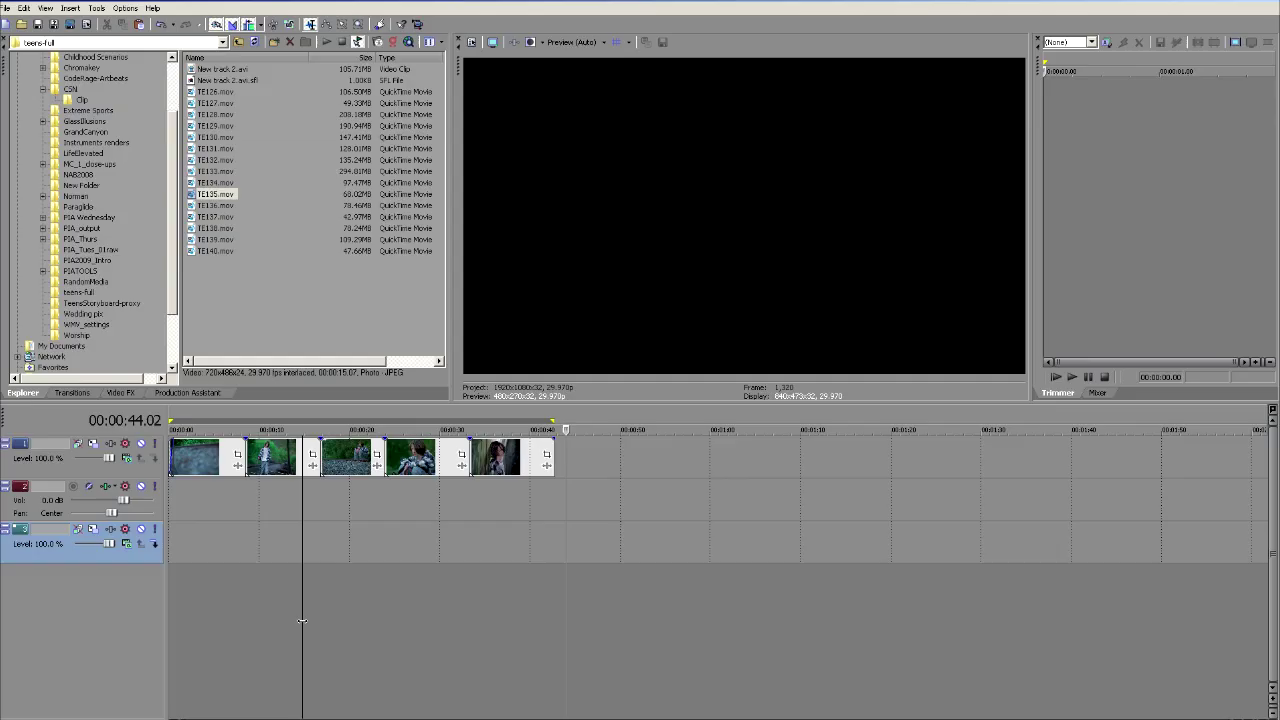
- Play the five-clip timeline from near its start
{"action": "left_click", "coordinate": [196, 540]}
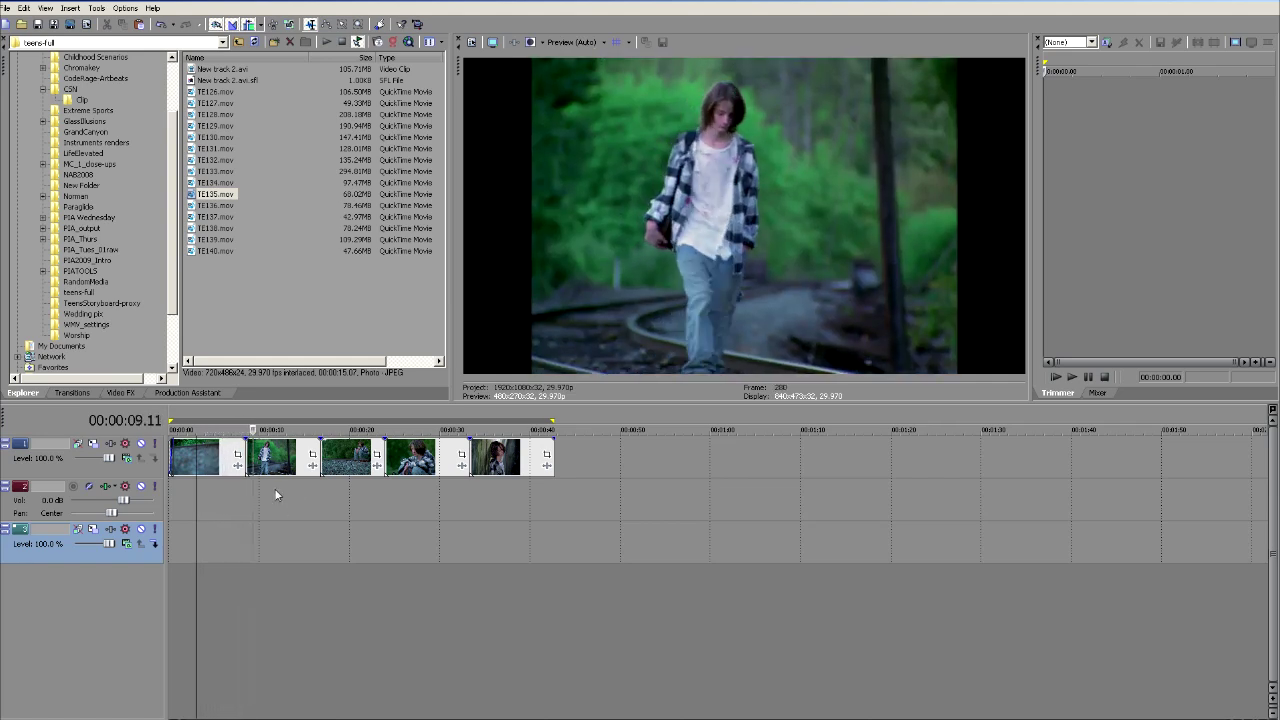
- Loop playback over the 13–20 second selection spanning the cut between clips 2 and 3
{"action": "left_click_drag", "start_coordinate": [291, 506], "coordinate": [349, 510]}
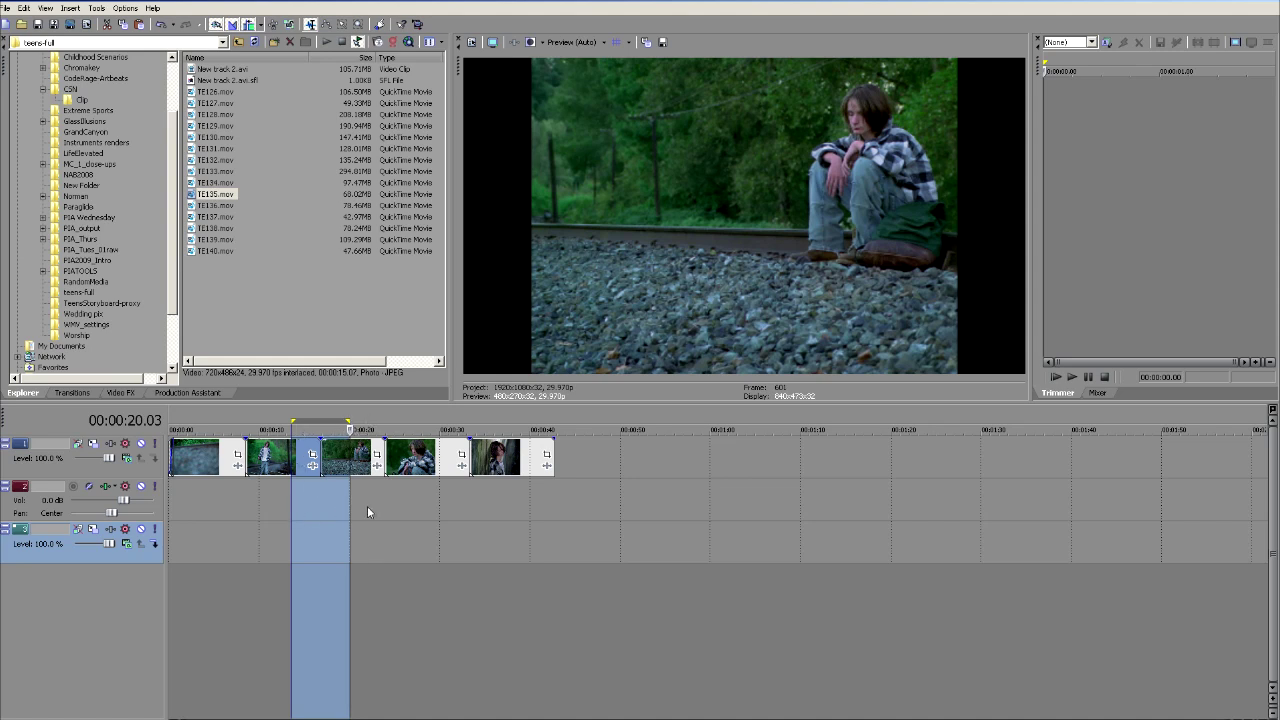
{"action": "key", "text": "q"}
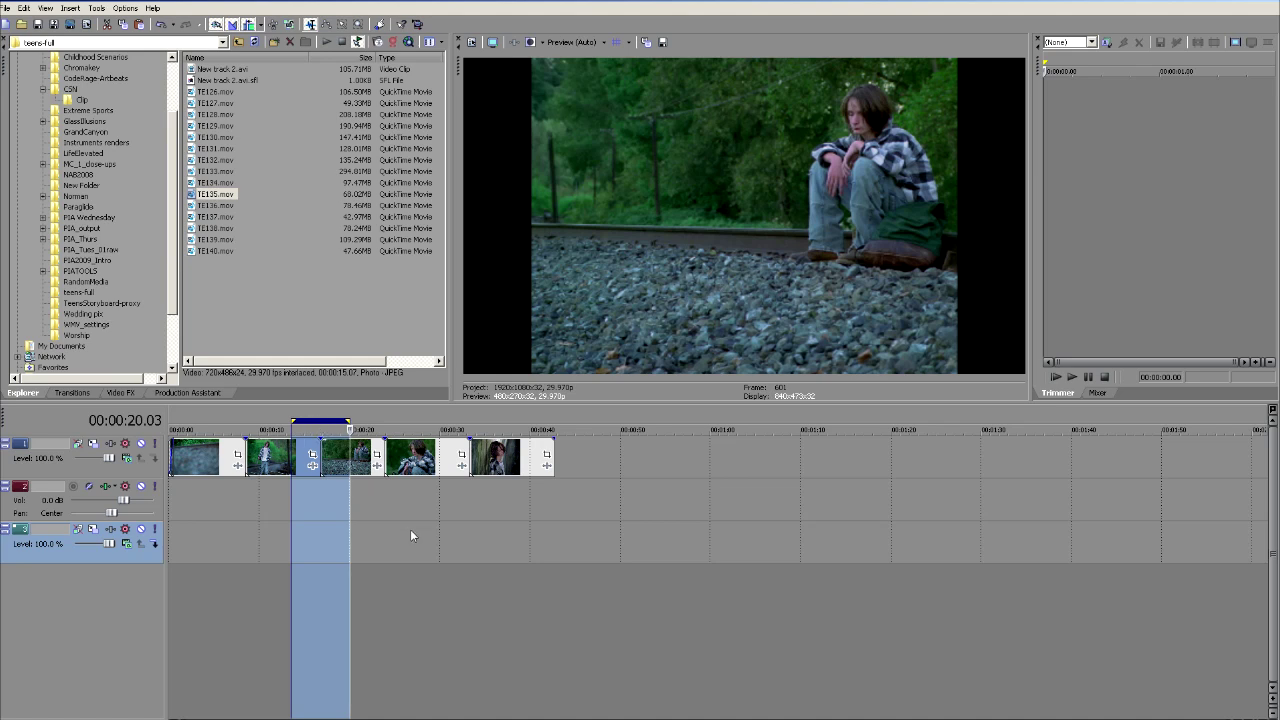
{"action": "key", "text": "space"}
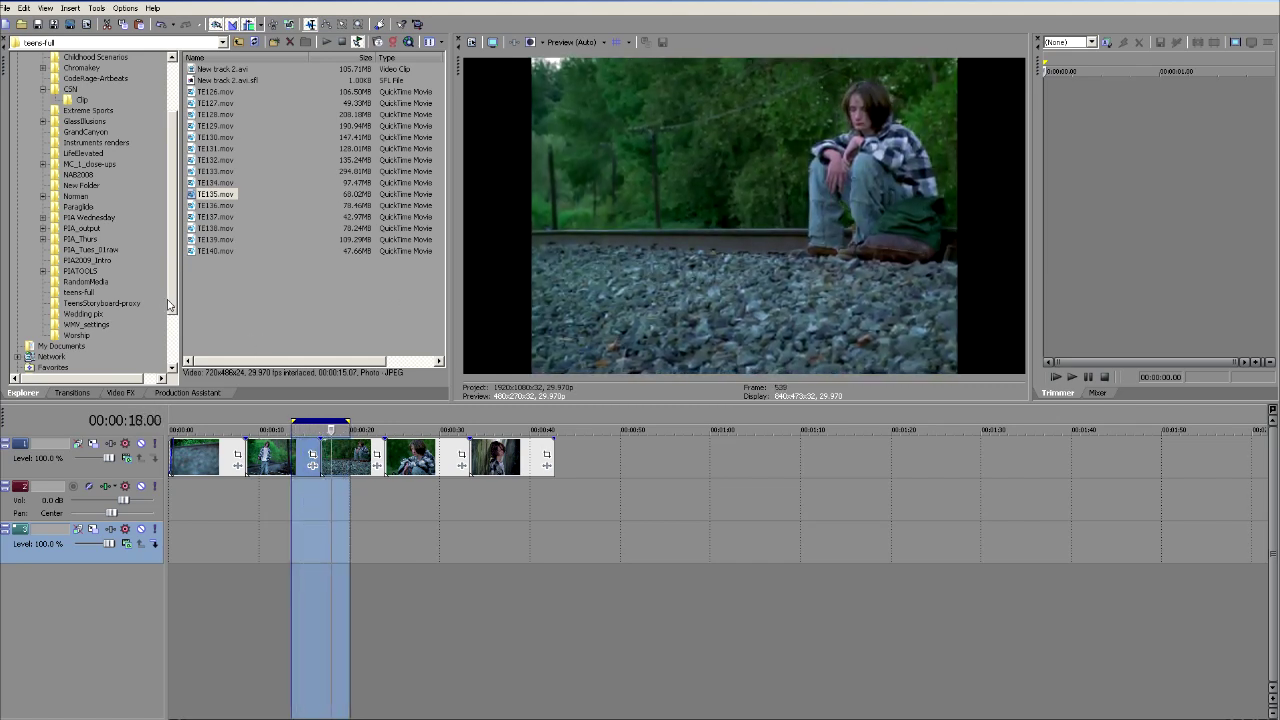
{"action": "scroll", "coordinate": [176, 347], "scroll_direction": "down", "scroll_amount": 2}
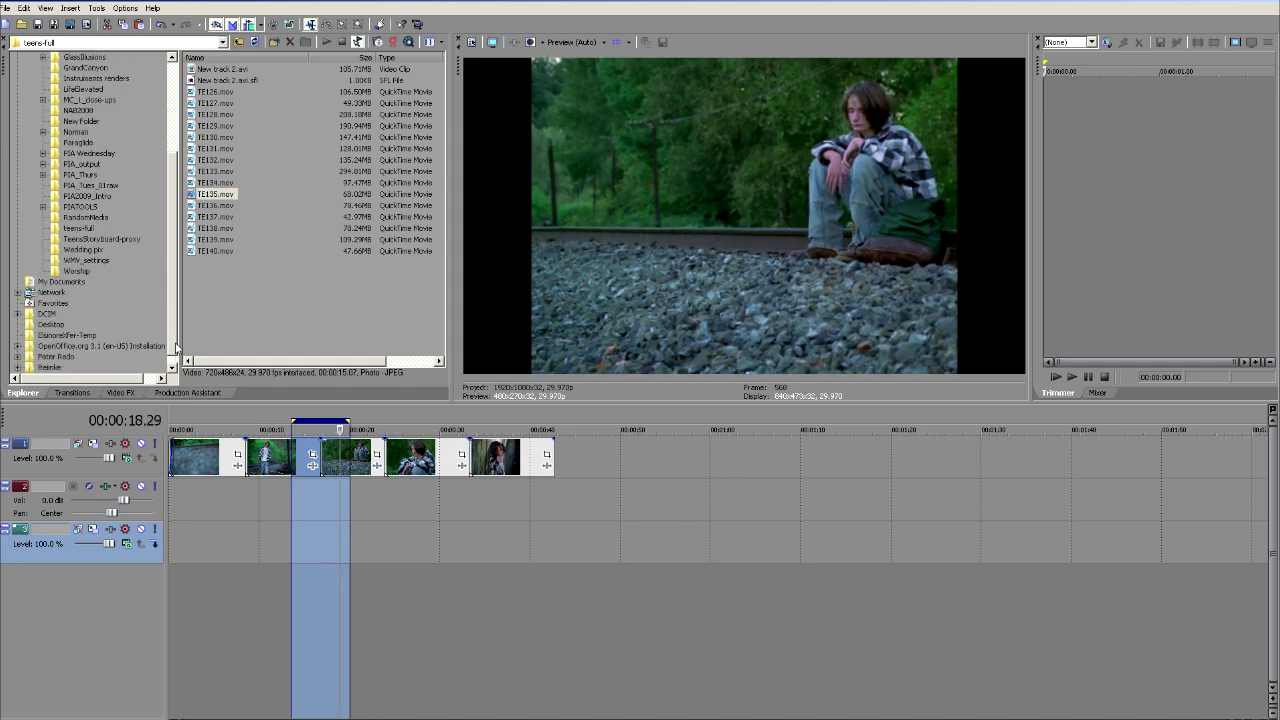
- Apply a Gradient Map effect with the Cool preset in Add mode to clip TE132
{"action": "left_click", "coordinate": [129, 393]}
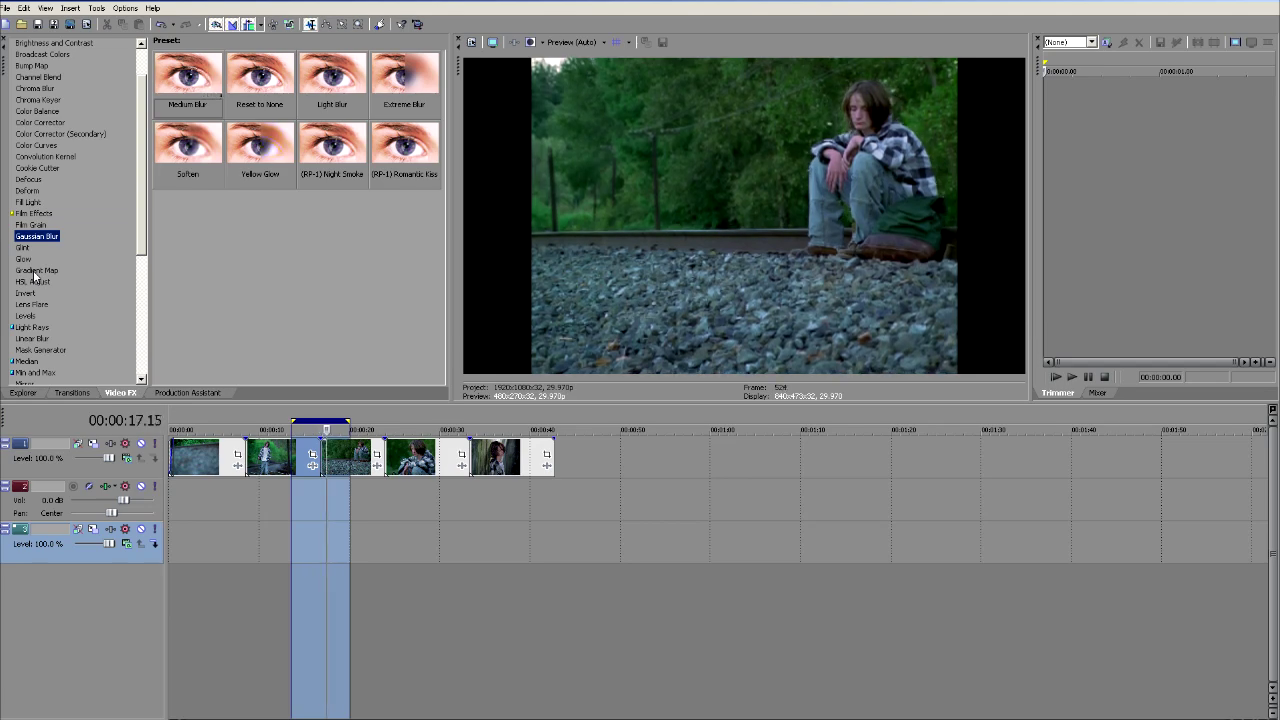
{"action": "left_click_drag", "start_coordinate": [35, 270], "coordinate": [265, 462]}
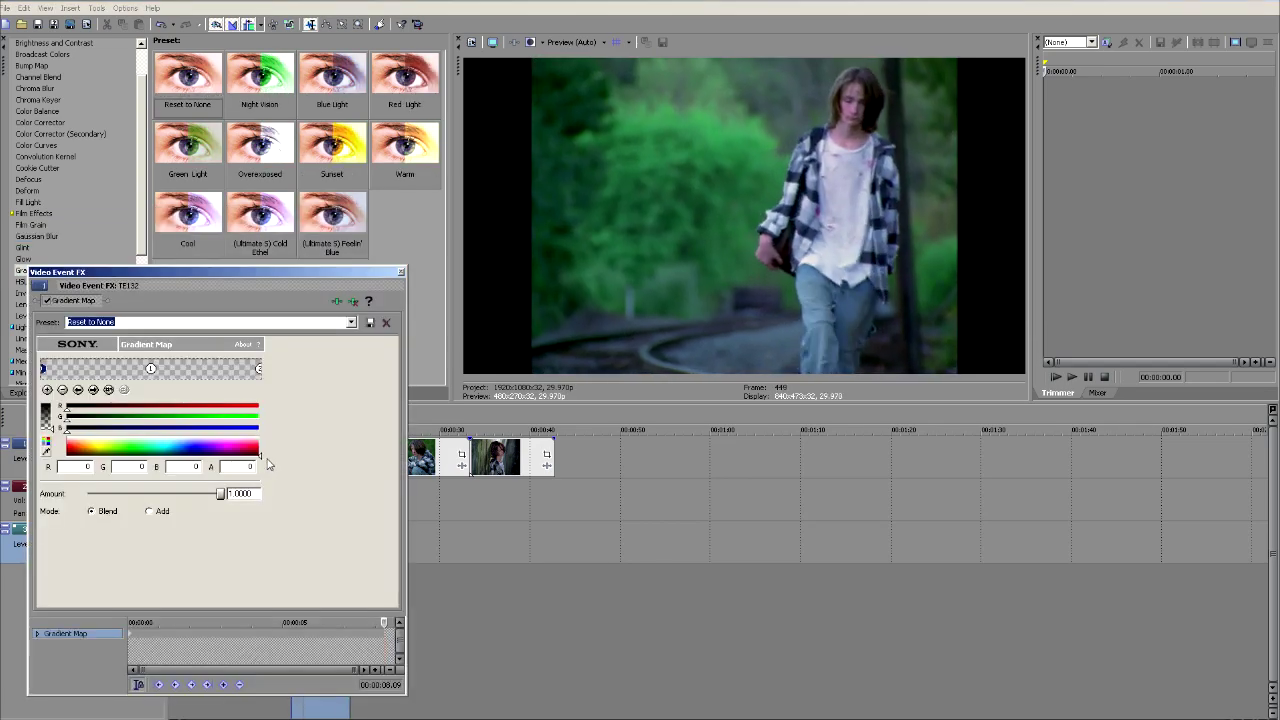
{"action": "left_click", "coordinate": [350, 323]}
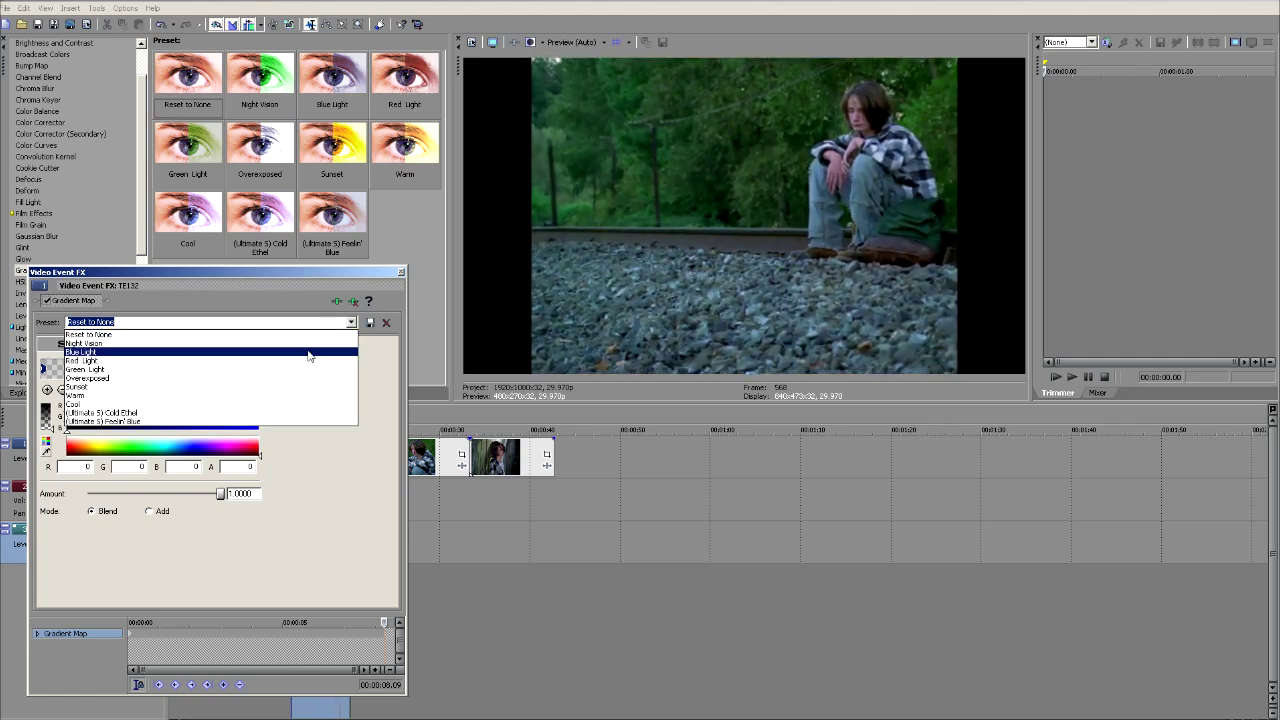
{"action": "left_click", "coordinate": [295, 404]}
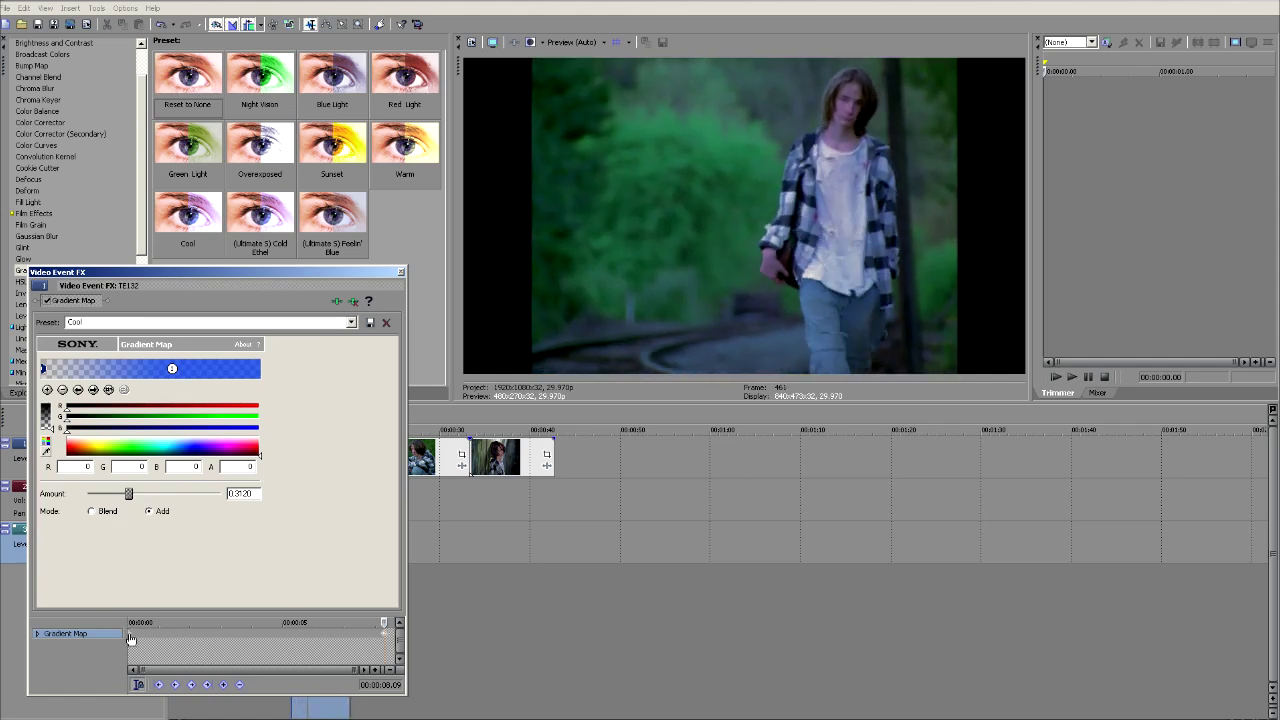
{"action": "right_click", "coordinate": [130, 638]}
{"action": "left_click", "coordinate": [150, 545]}
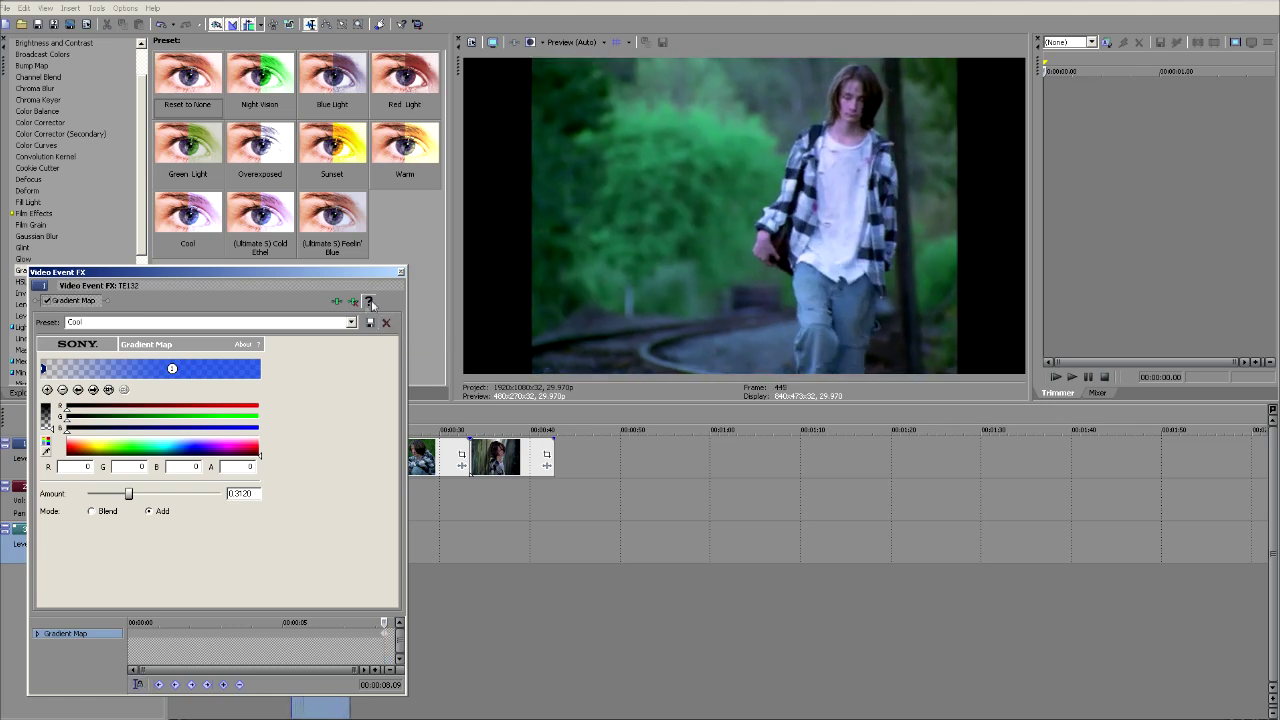
{"action": "left_click", "coordinate": [401, 271]}
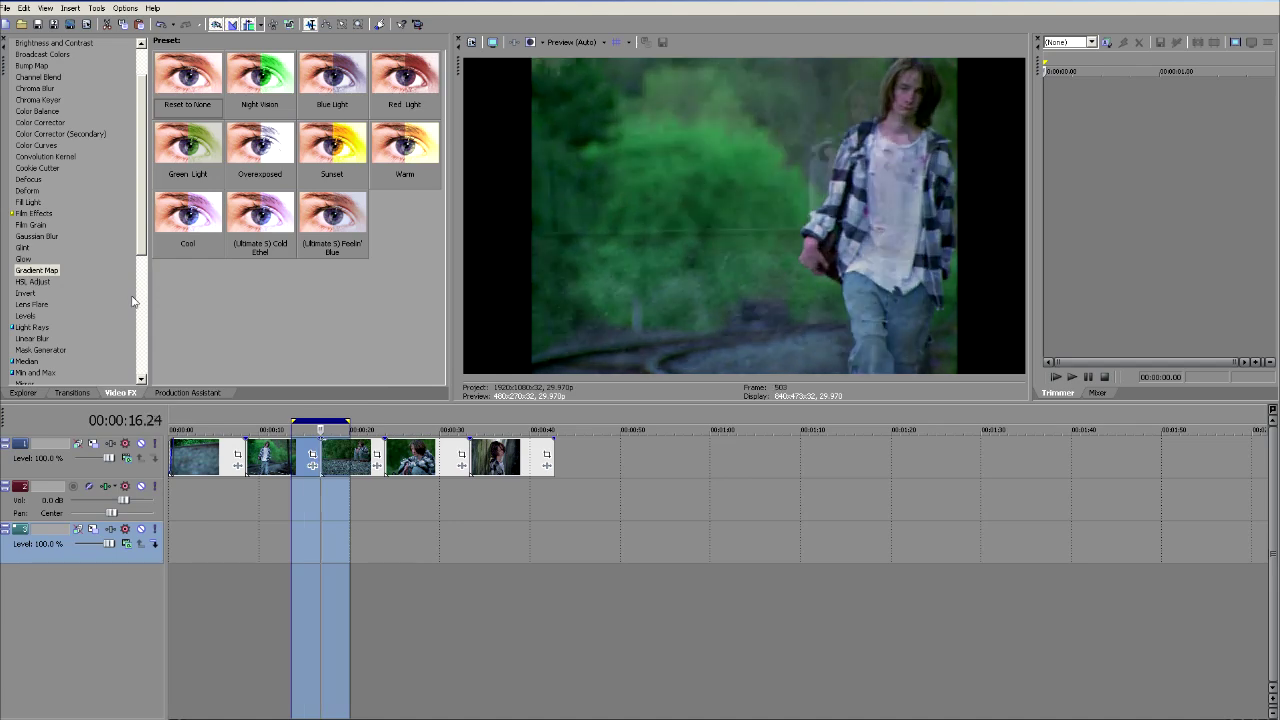
- Add HSL Adjust to clip TE132 and lower its saturation to 0.54
{"action": "left_click", "coordinate": [31, 282]}
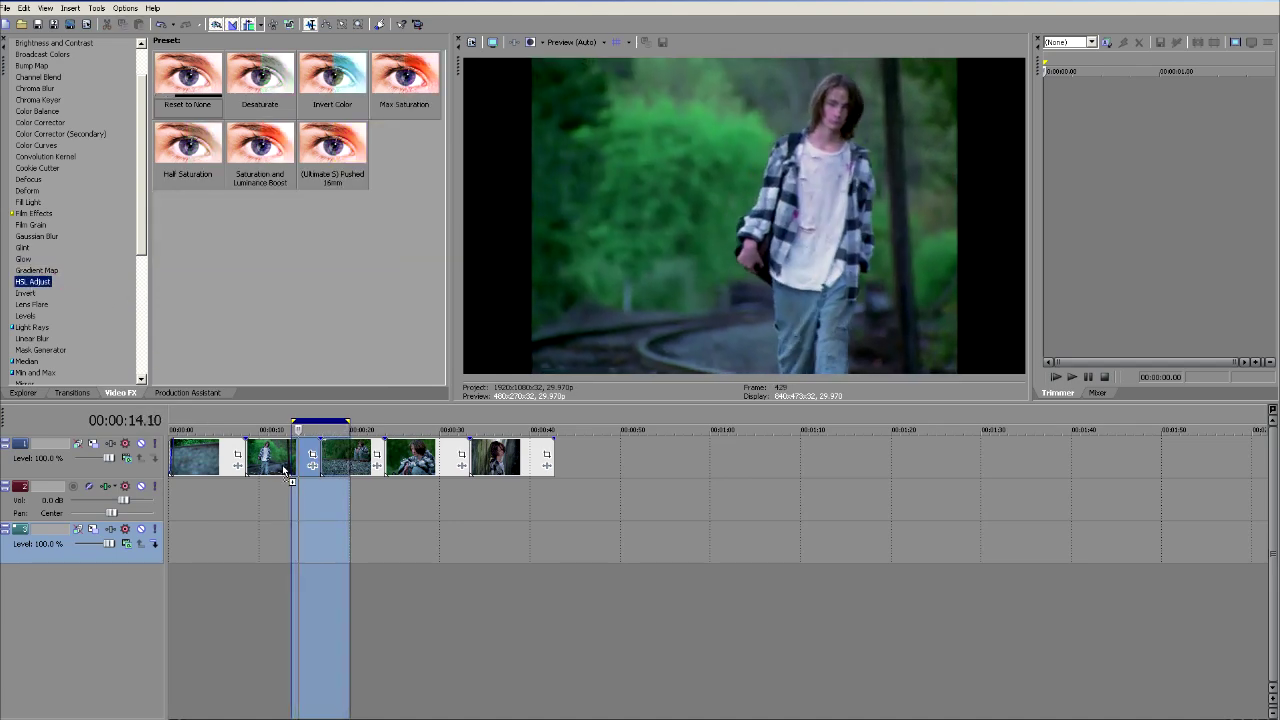
{"action": "left_click_drag", "start_coordinate": [286, 470], "coordinate": [287, 470]}
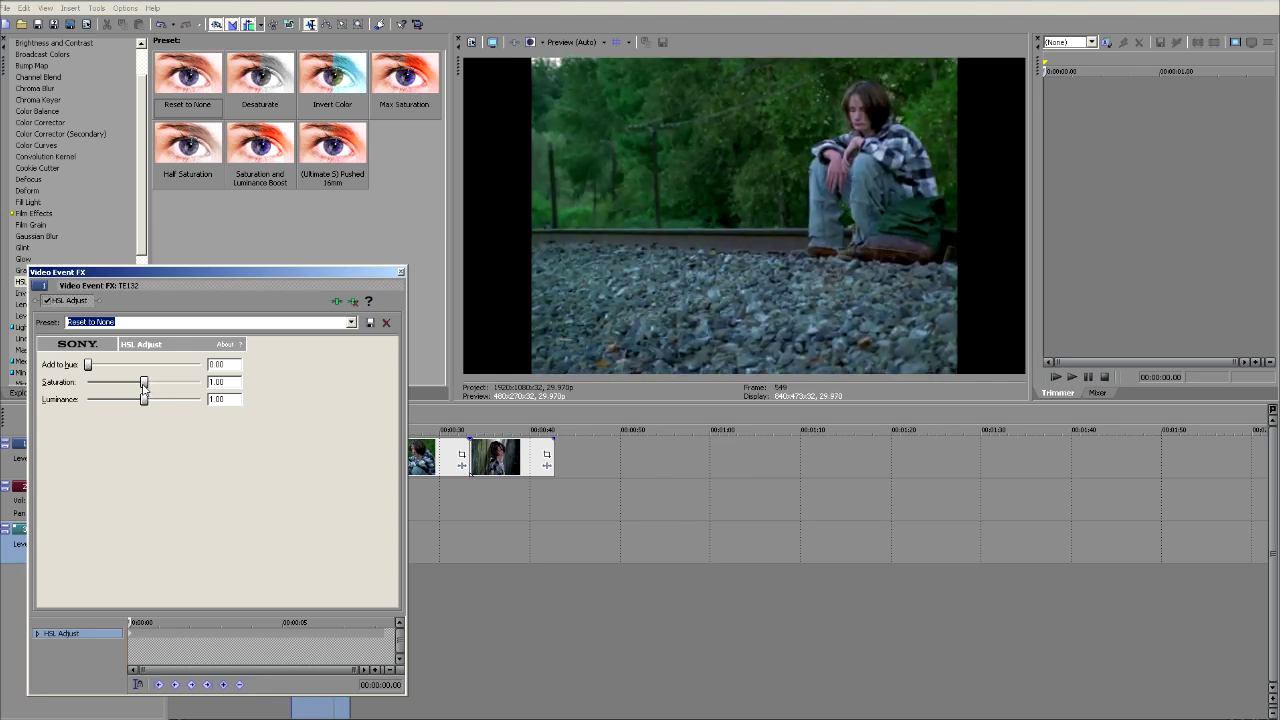
{"action": "left_click_drag", "start_coordinate": [144, 389], "coordinate": [118, 390]}
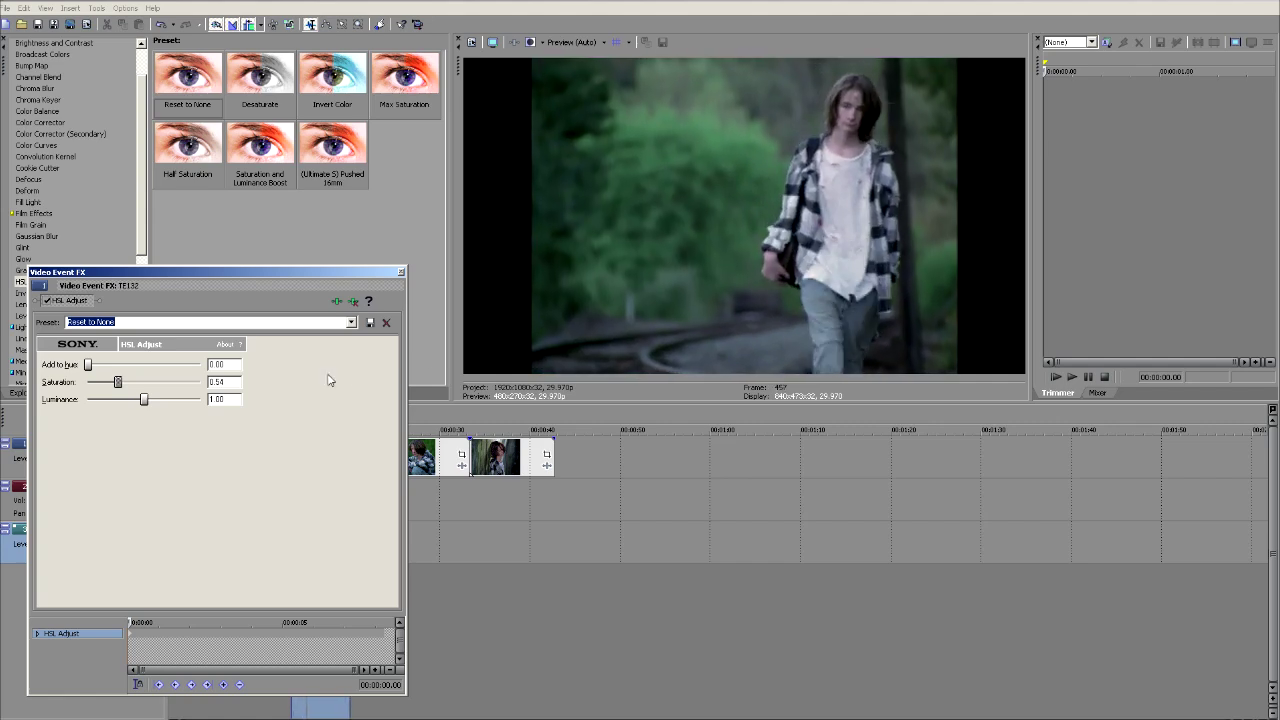
{"action": "left_click", "coordinate": [336, 303]}
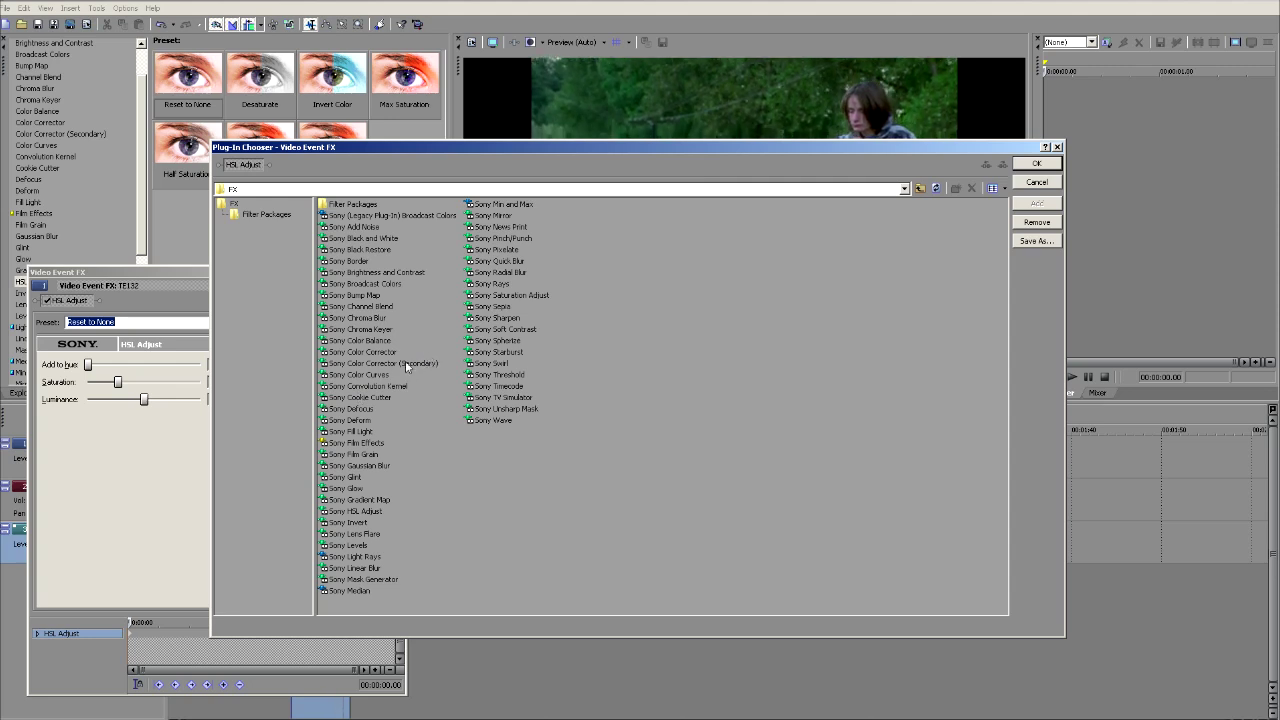
- Add Sony Color Corrector with the midtones shifted to angle 330.6, magnitude 0.385
{"action": "double_click", "coordinate": [368, 352]}
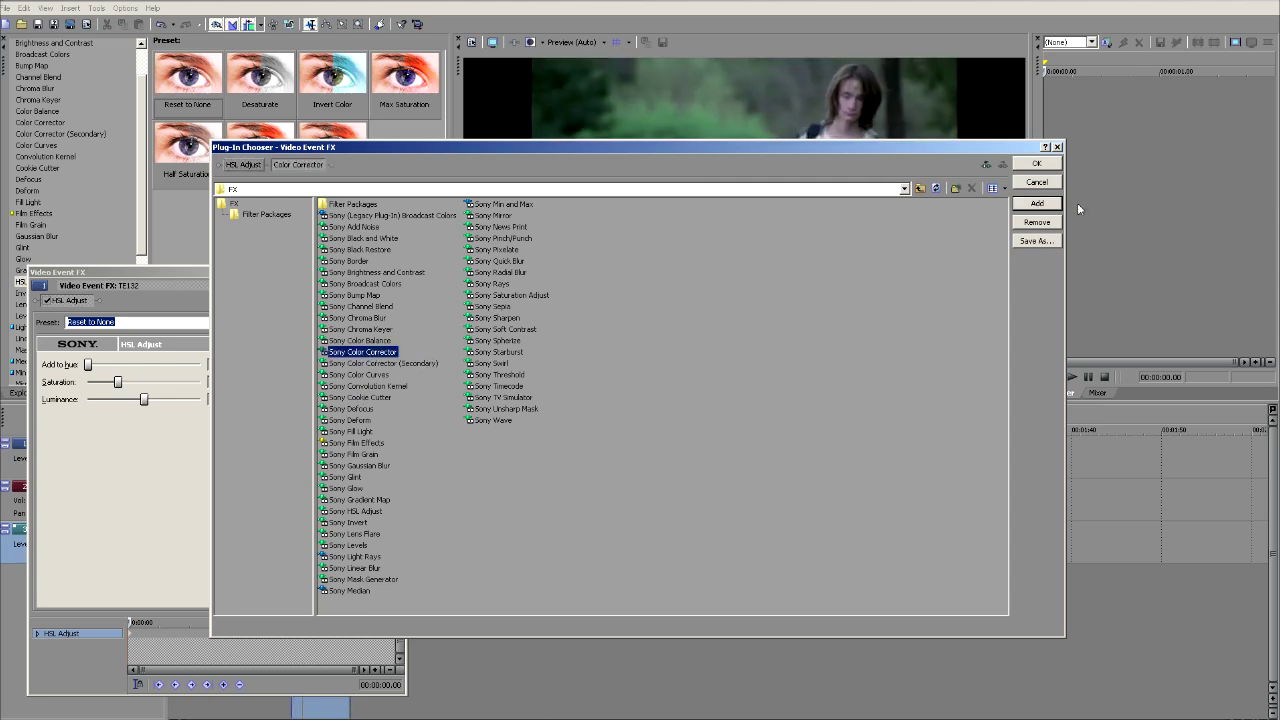
{"action": "left_click", "coordinate": [1047, 165]}
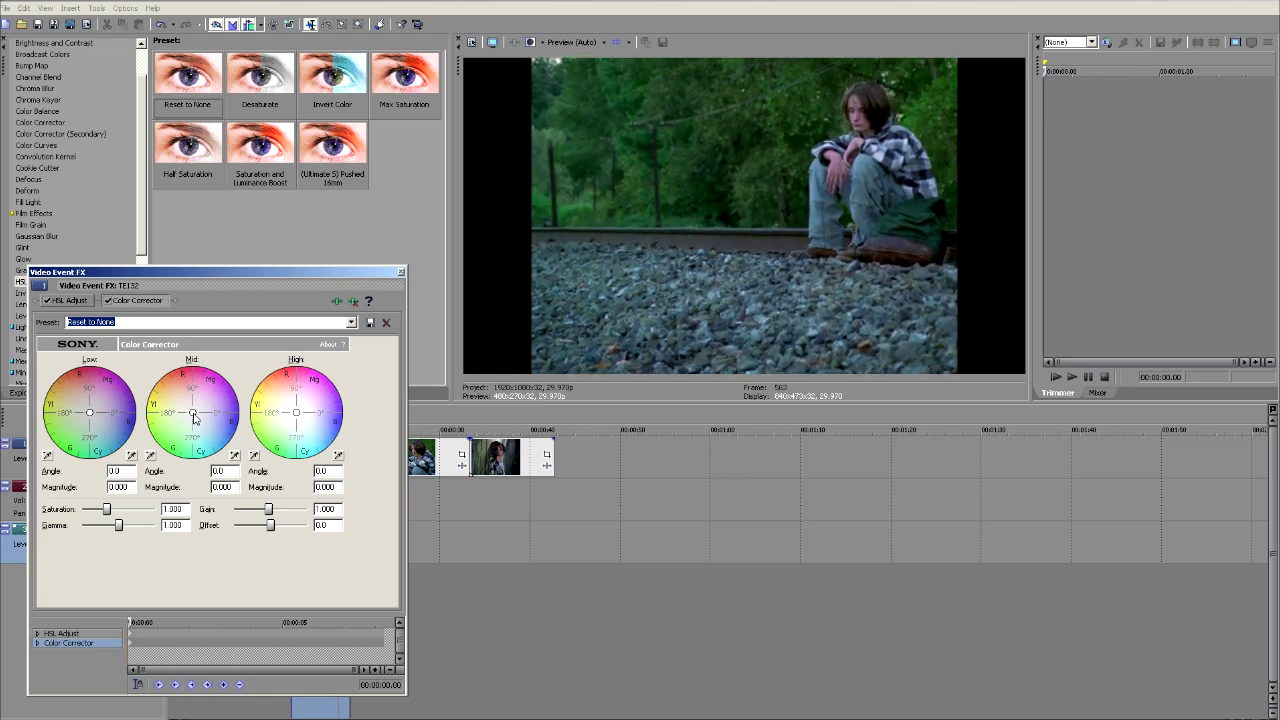
{"action": "left_click_drag", "start_coordinate": [194, 418], "coordinate": [207, 424]}
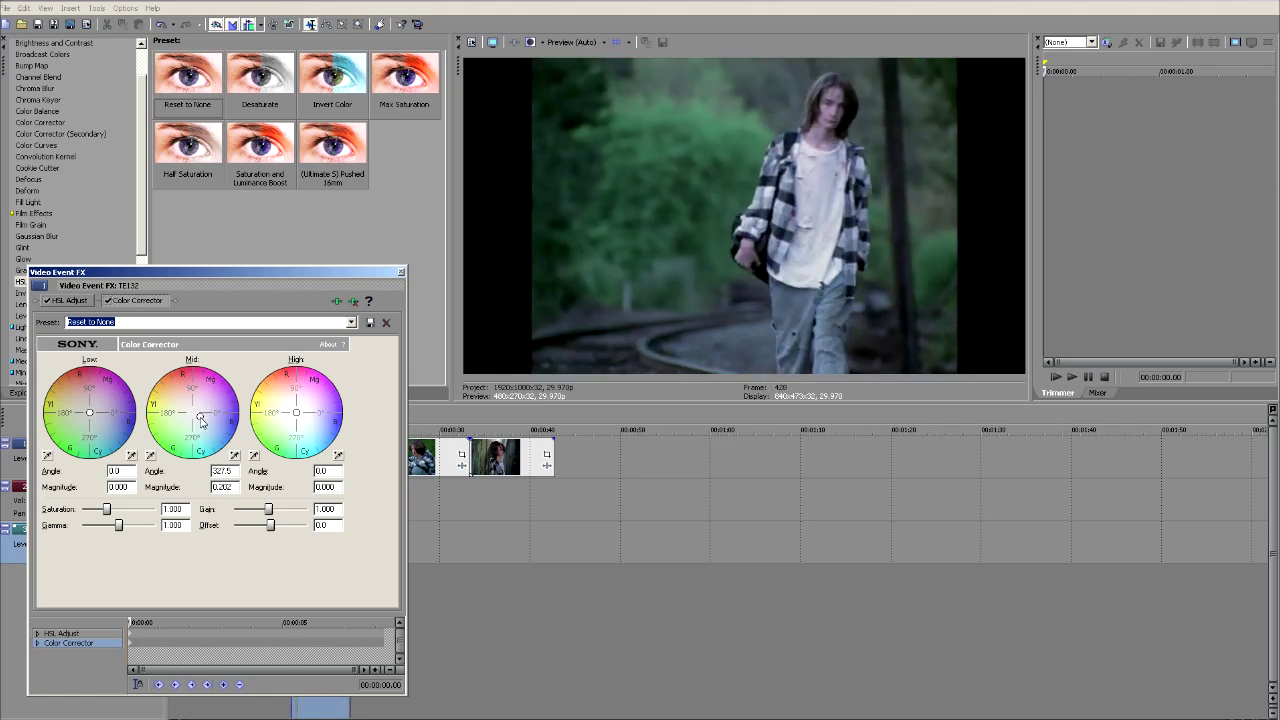
{"action": "left_click_drag", "start_coordinate": [207, 424], "coordinate": [204, 421]}
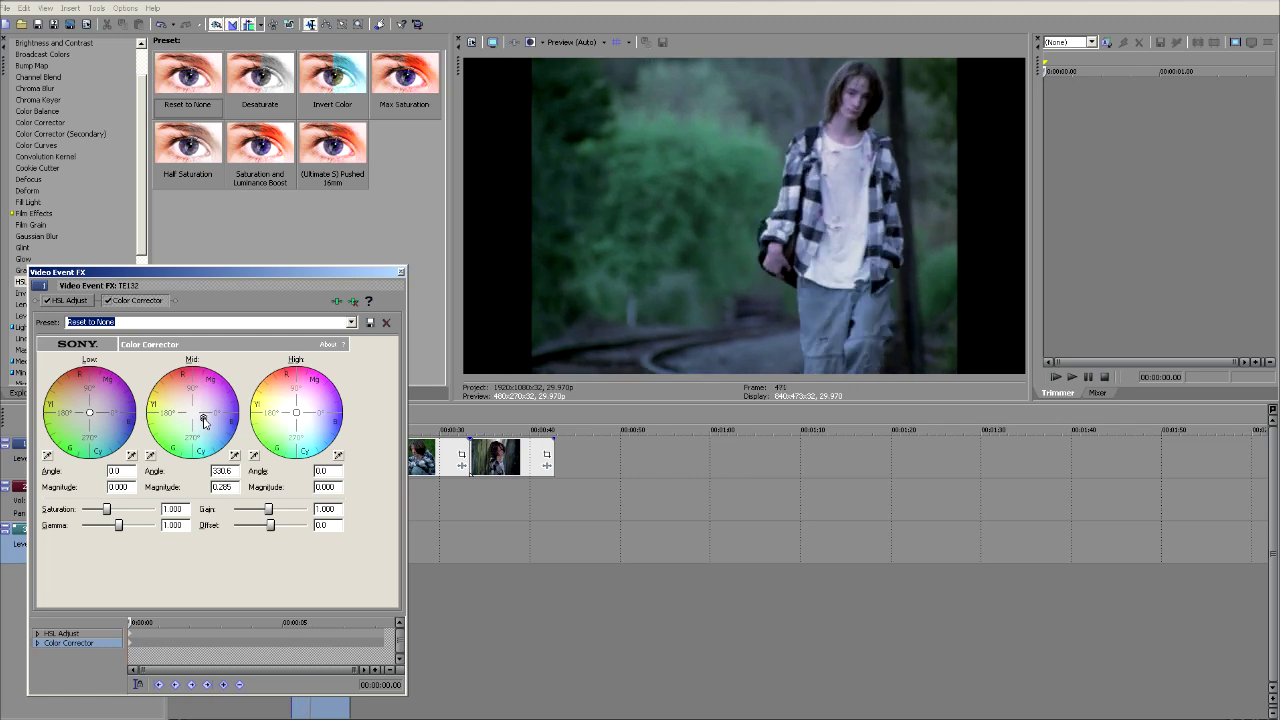
{"action": "left_click", "coordinate": [400, 271]}
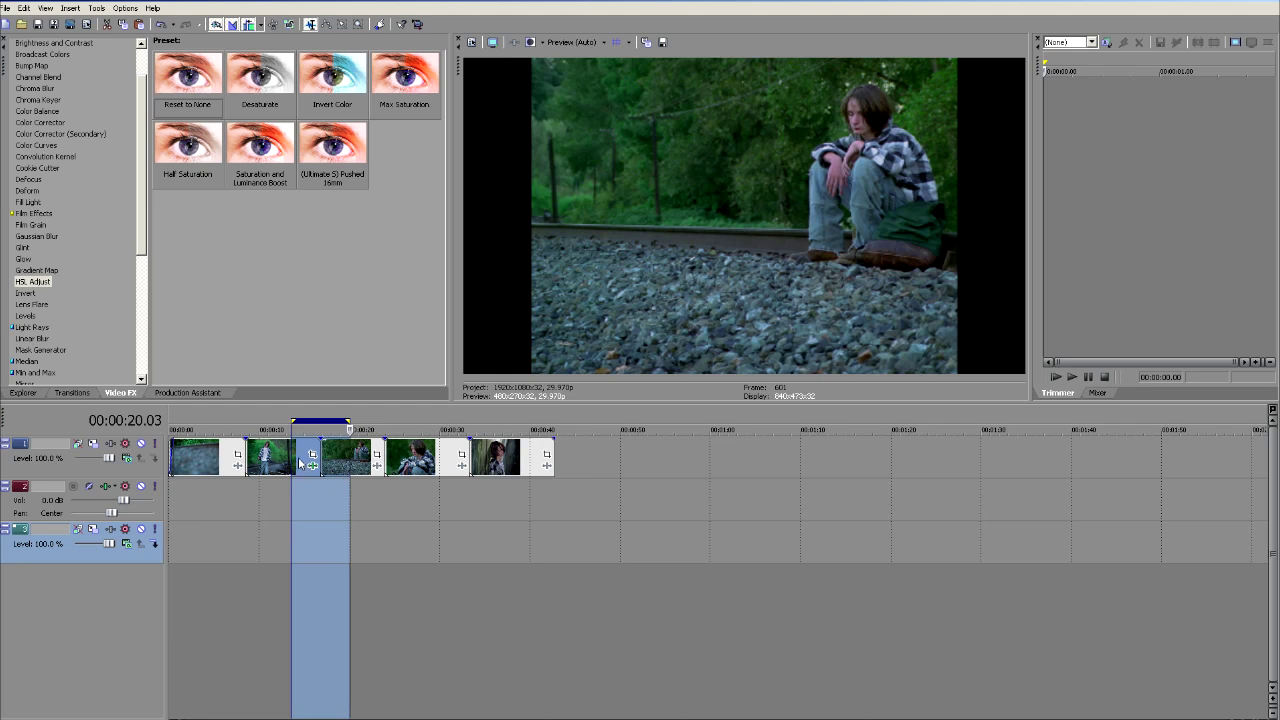
- Paste the graded clip's event attributes onto the third clip and play the loop from 00:00:14.18
{"action": "right_click", "coordinate": [300, 463]}
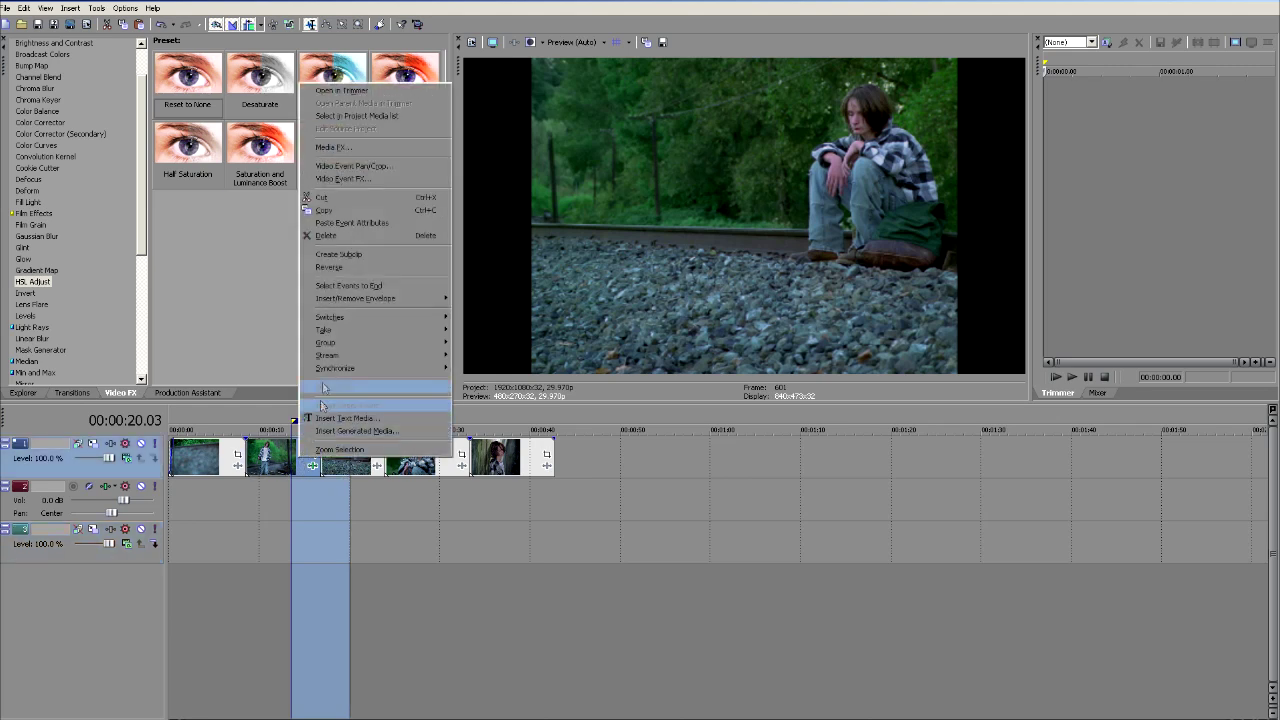
{"action": "left_click", "coordinate": [338, 211]}
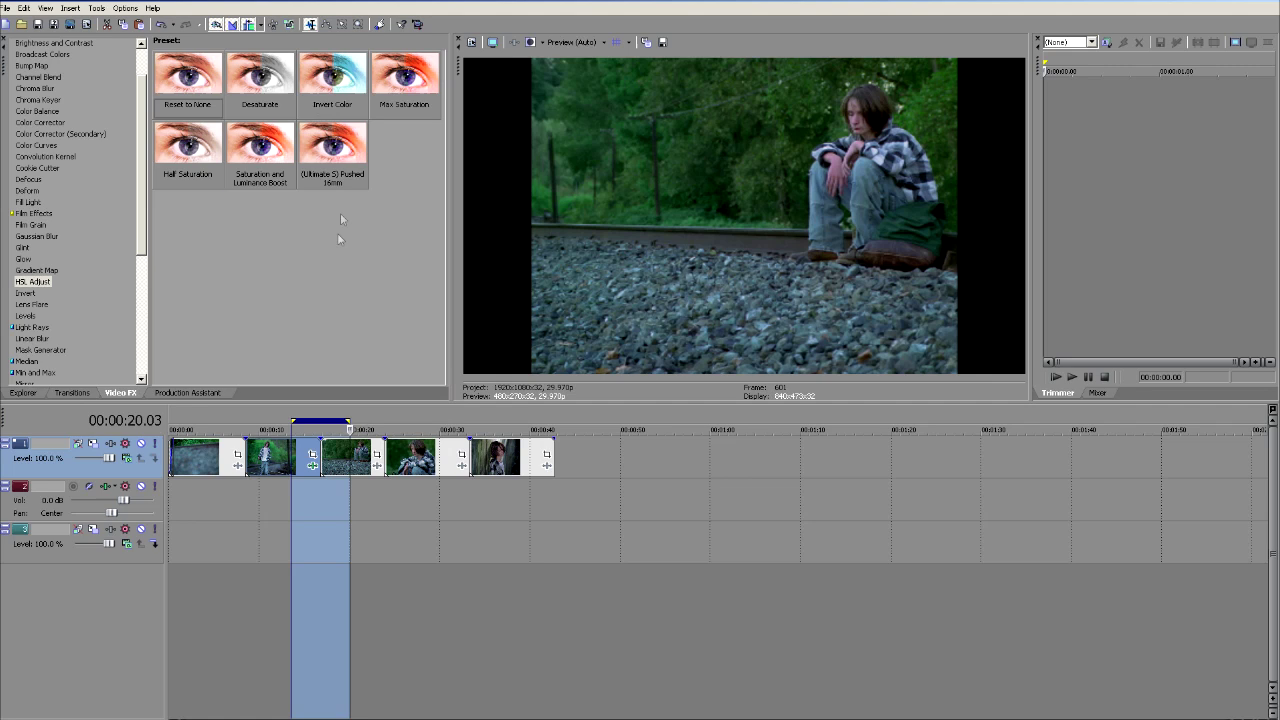
{"action": "right_click", "coordinate": [347, 458]}
{"action": "left_click", "coordinate": [400, 229]}
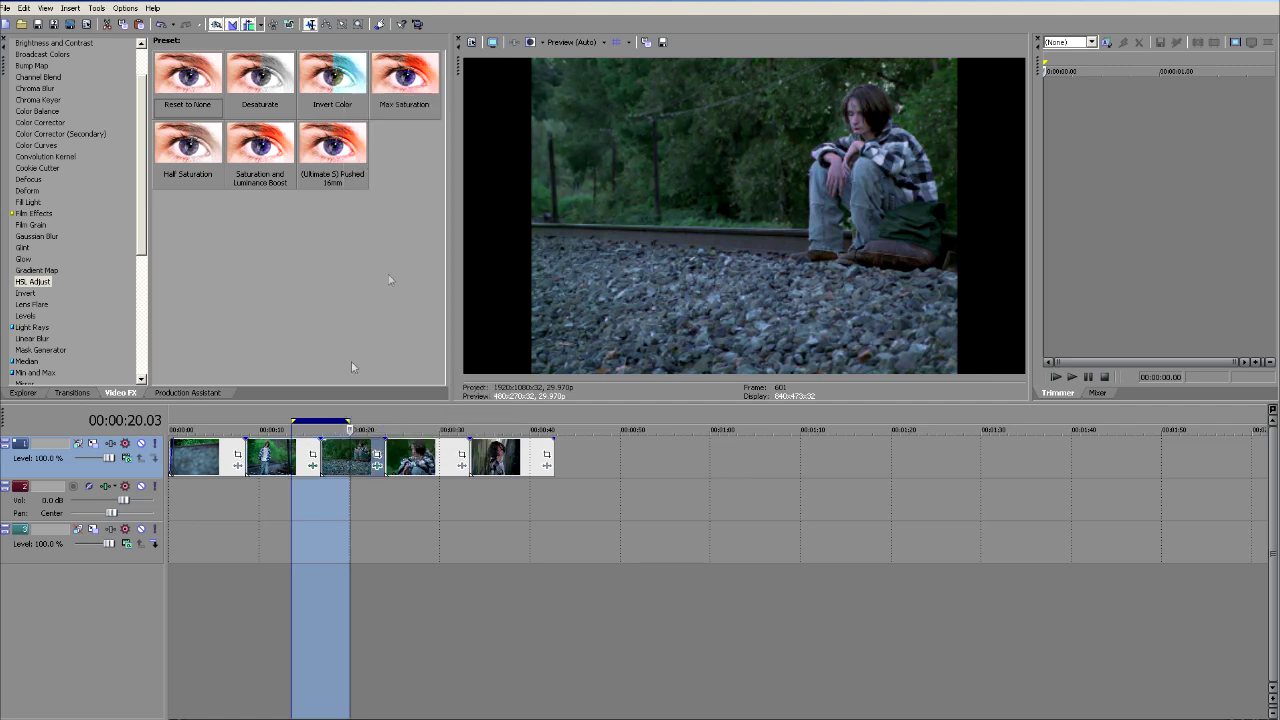
{"action": "left_click", "coordinate": [300, 523]}
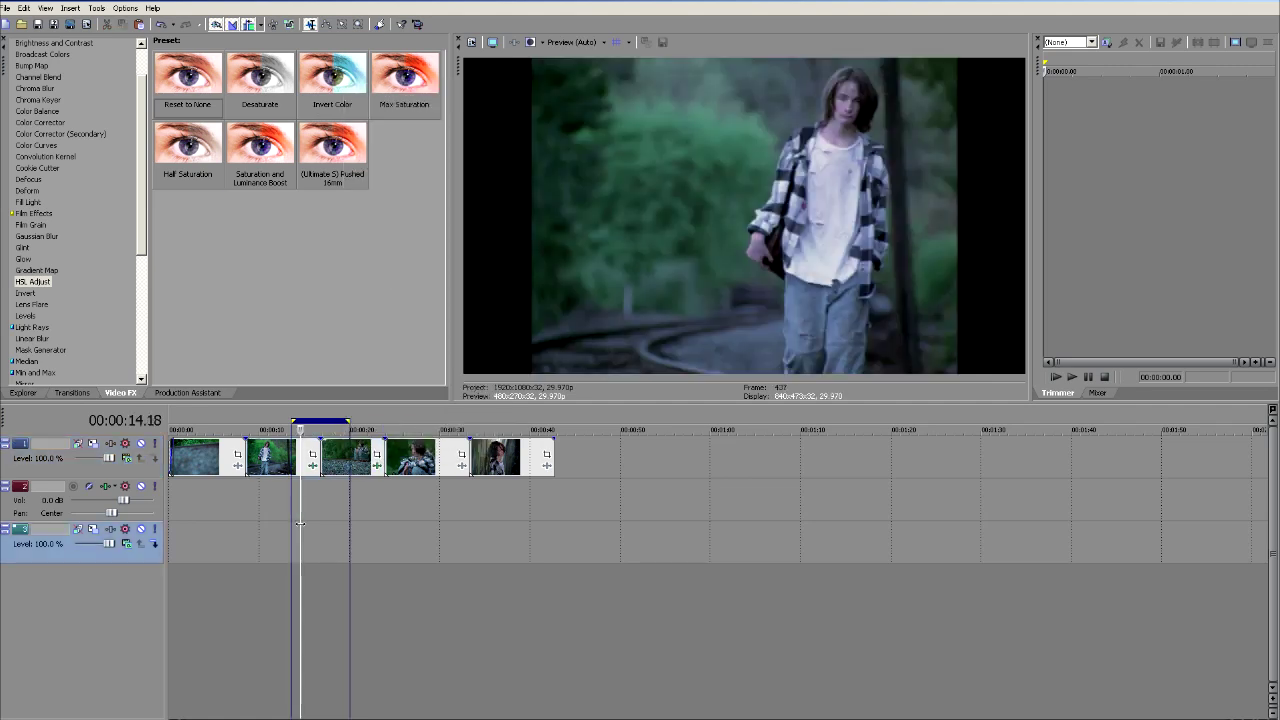
{"action": "key", "text": "space"}
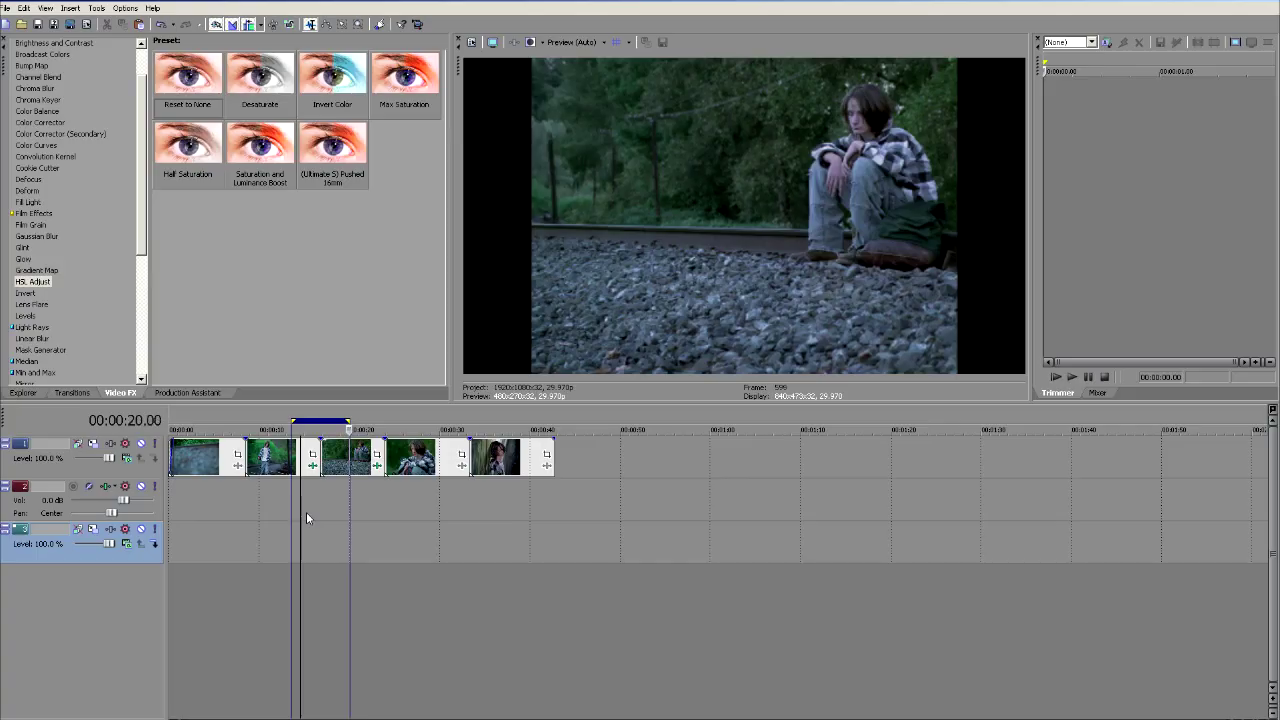
- Overlap the third clip onto the second as a crossfade and pull the loop region's end earlier
{"action": "mouse_move", "coordinate": [338, 464]}
{"action": "left_mouse_down"}
{"action": "mouse_move", "coordinate": [318, 460]}
{"action": "mouse_move", "coordinate": [324, 473]}
{"action": "left_mouse_up"}
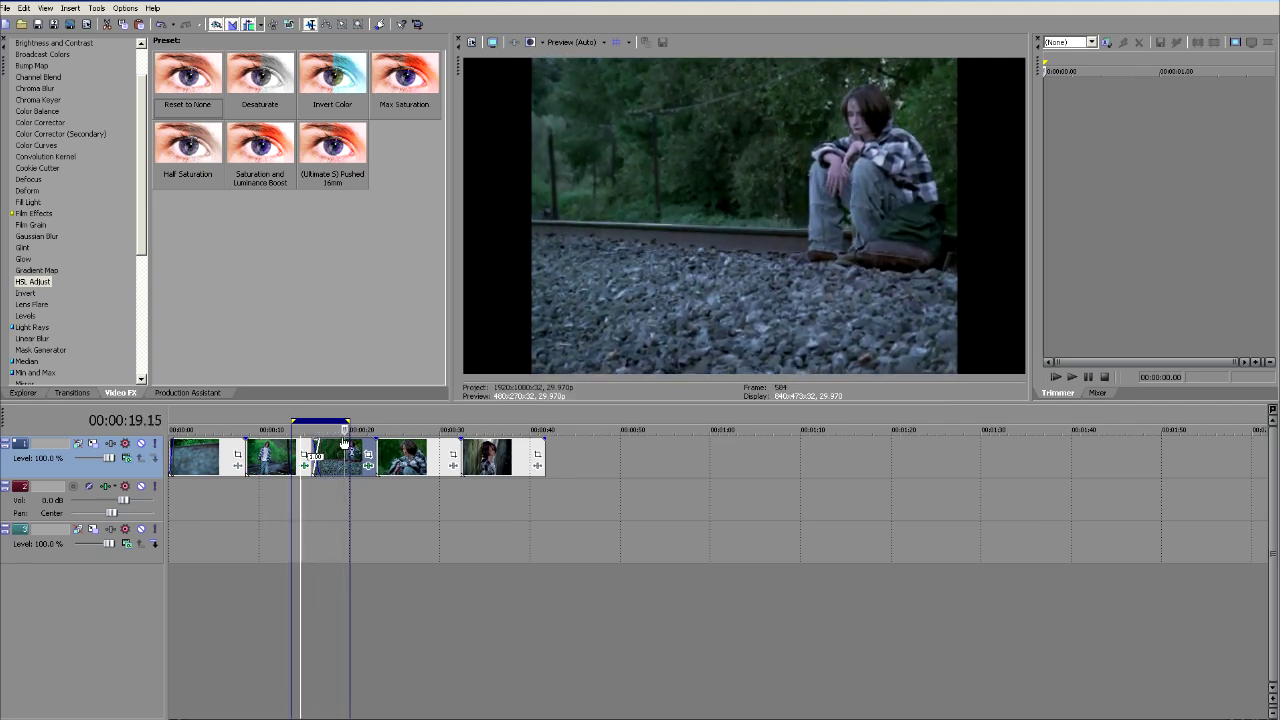
{"action": "left_click_drag", "start_coordinate": [349, 426], "coordinate": [333, 428]}
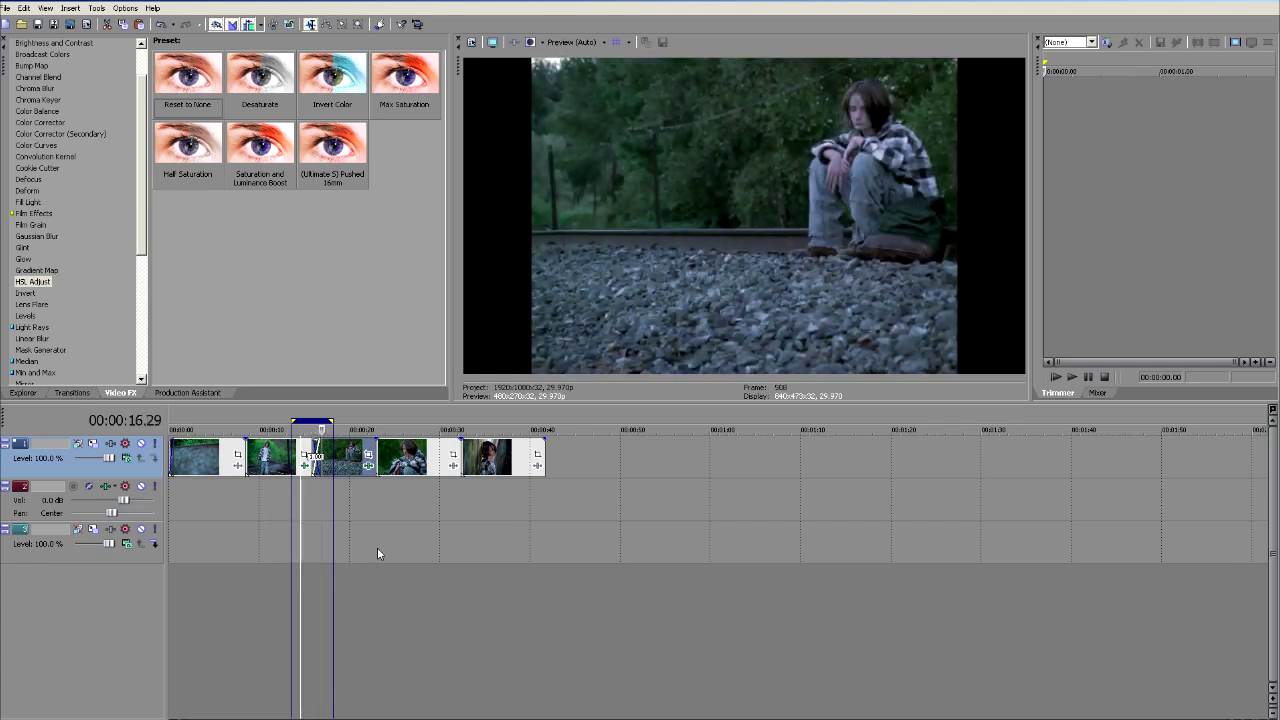
{"action": "left_click", "coordinate": [65, 392]}
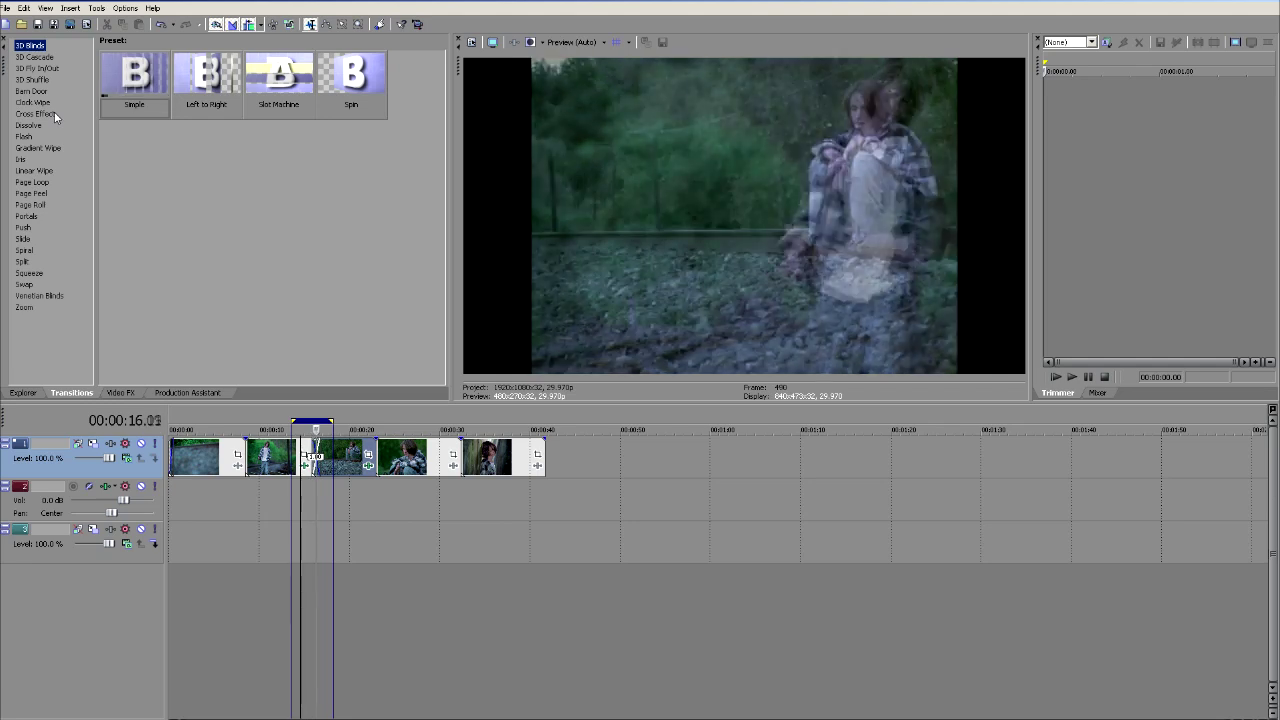
- Try the Linear Wipe Top-Down, Soft Edge preset on the crossfade, then remove it
{"action": "left_click", "coordinate": [40, 172]}
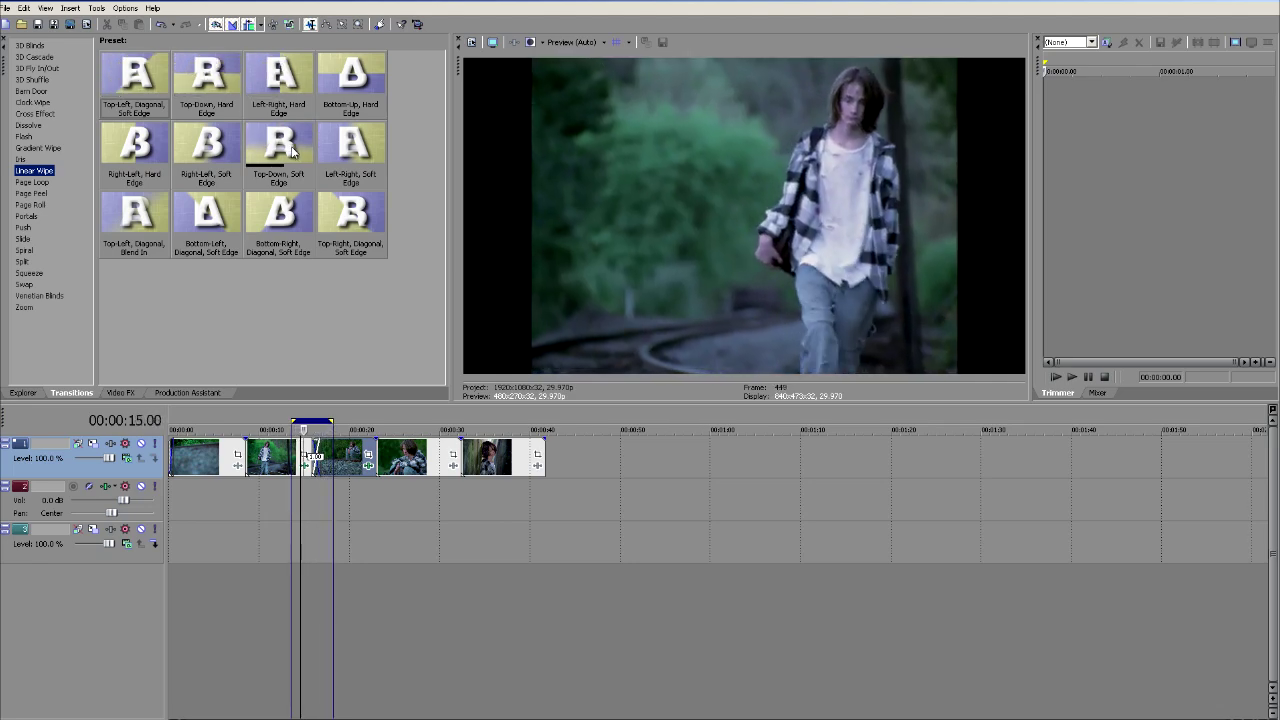
{"action": "left_click_drag", "start_coordinate": [294, 153], "coordinate": [317, 463]}
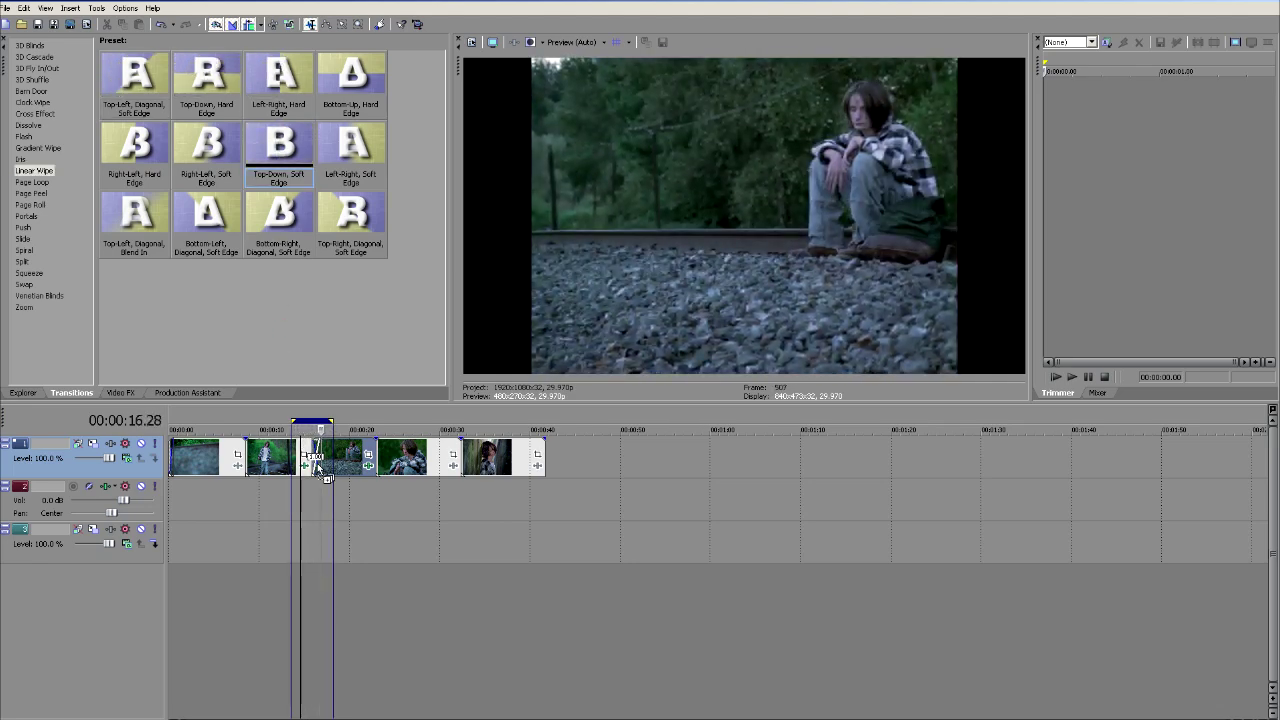
{"action": "left_click_drag", "start_coordinate": [317, 463], "coordinate": [317, 463]}
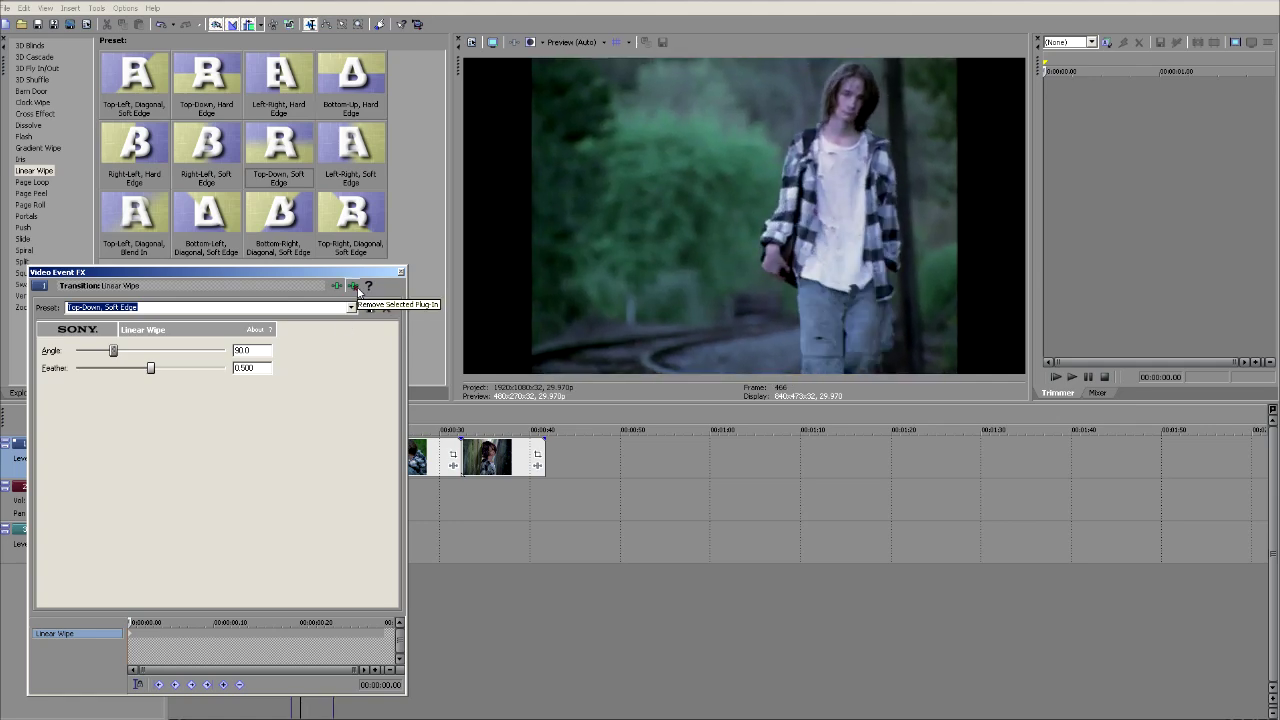
{"action": "left_click", "coordinate": [355, 287]}
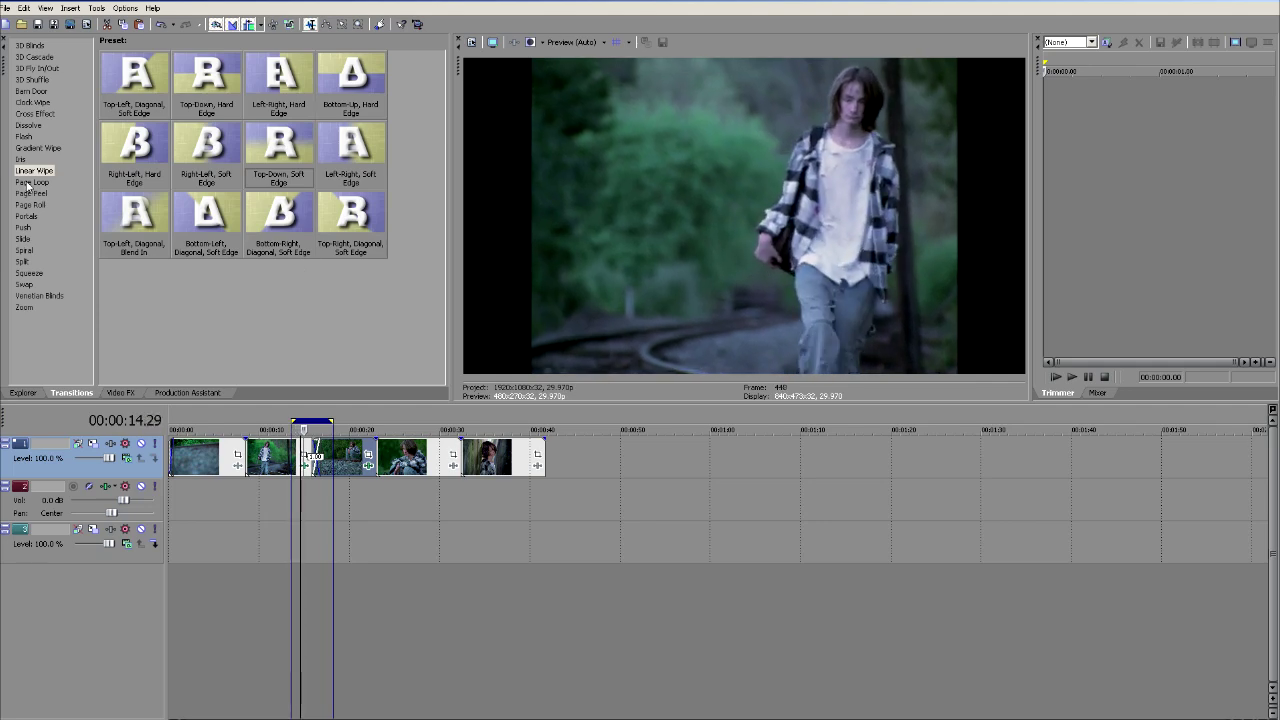
{"action": "left_click", "coordinate": [32, 182]}
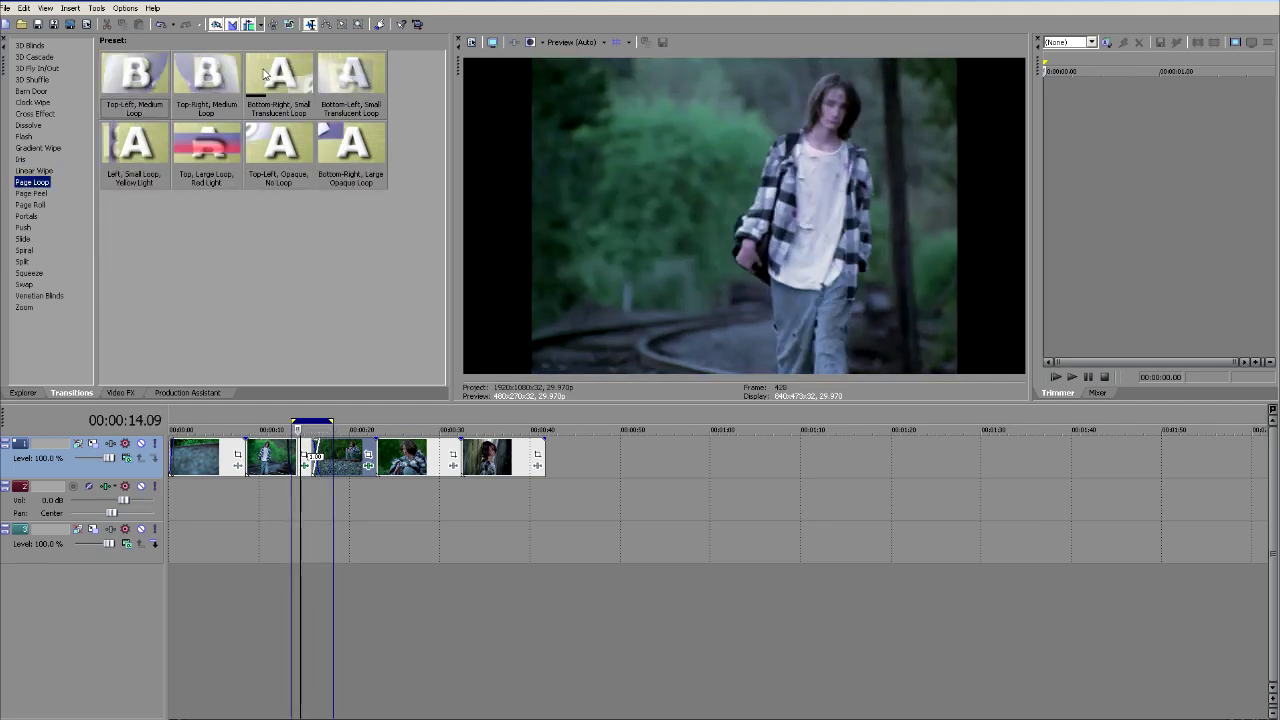
- Apply Page Loop Bottom-Right, Small Translucent Loop to the crossfade: angle 144.684, radius 0.110, perspective 0.431
{"action": "left_click_drag", "start_coordinate": [280, 75], "coordinate": [320, 470]}
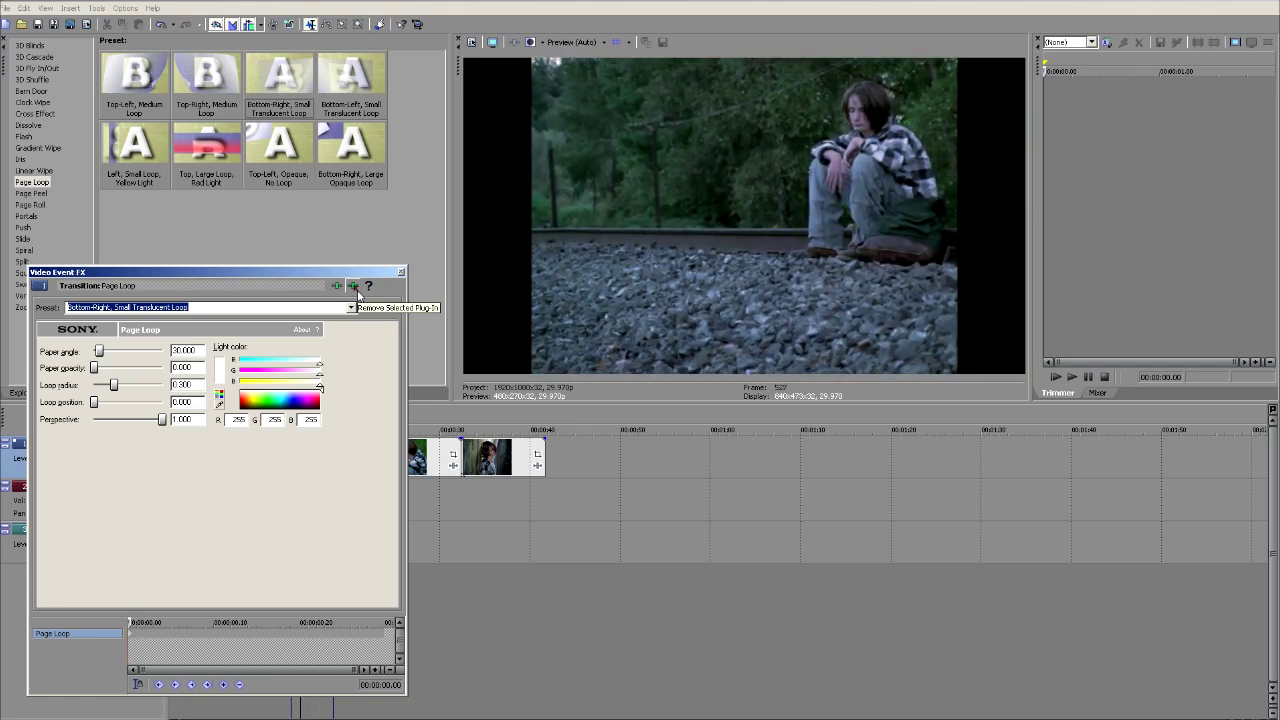
{"action": "left_click", "coordinate": [356, 287]}
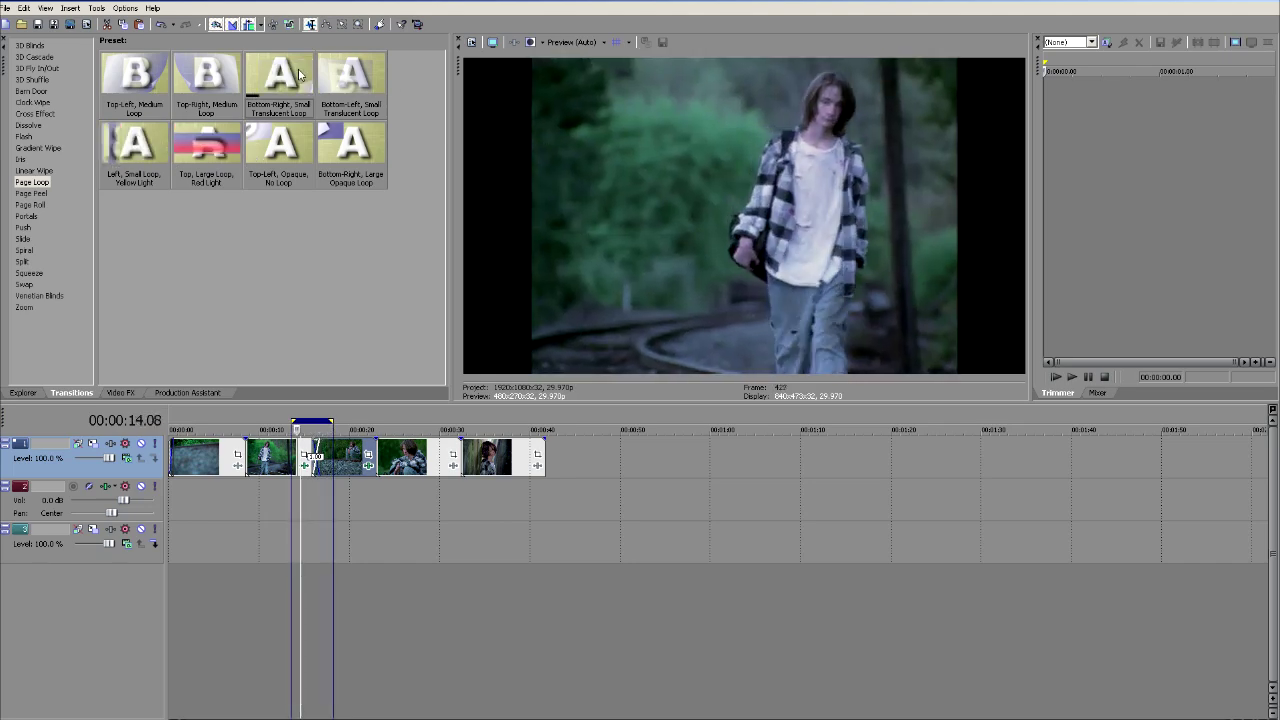
{"action": "left_click_drag", "start_coordinate": [298, 76], "coordinate": [317, 462]}
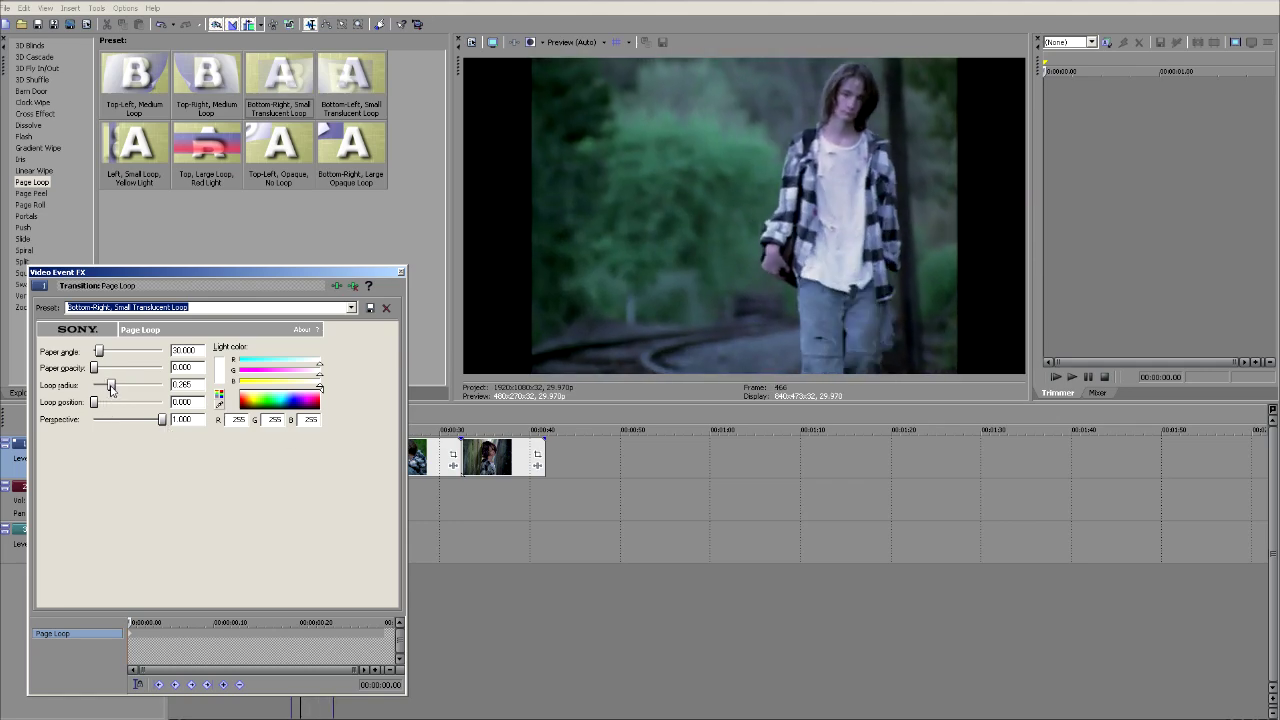
{"action": "left_click_drag", "start_coordinate": [111, 389], "coordinate": [100, 392]}
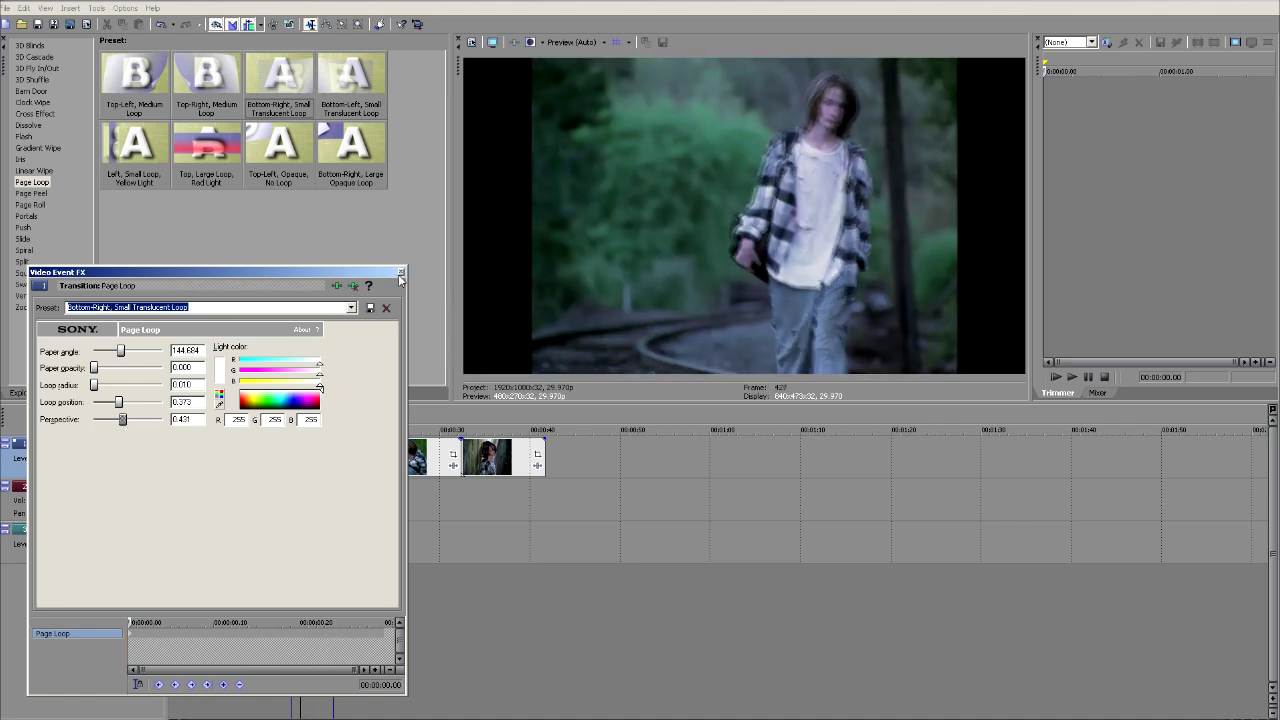
{"action": "key", "text": "Escape"}
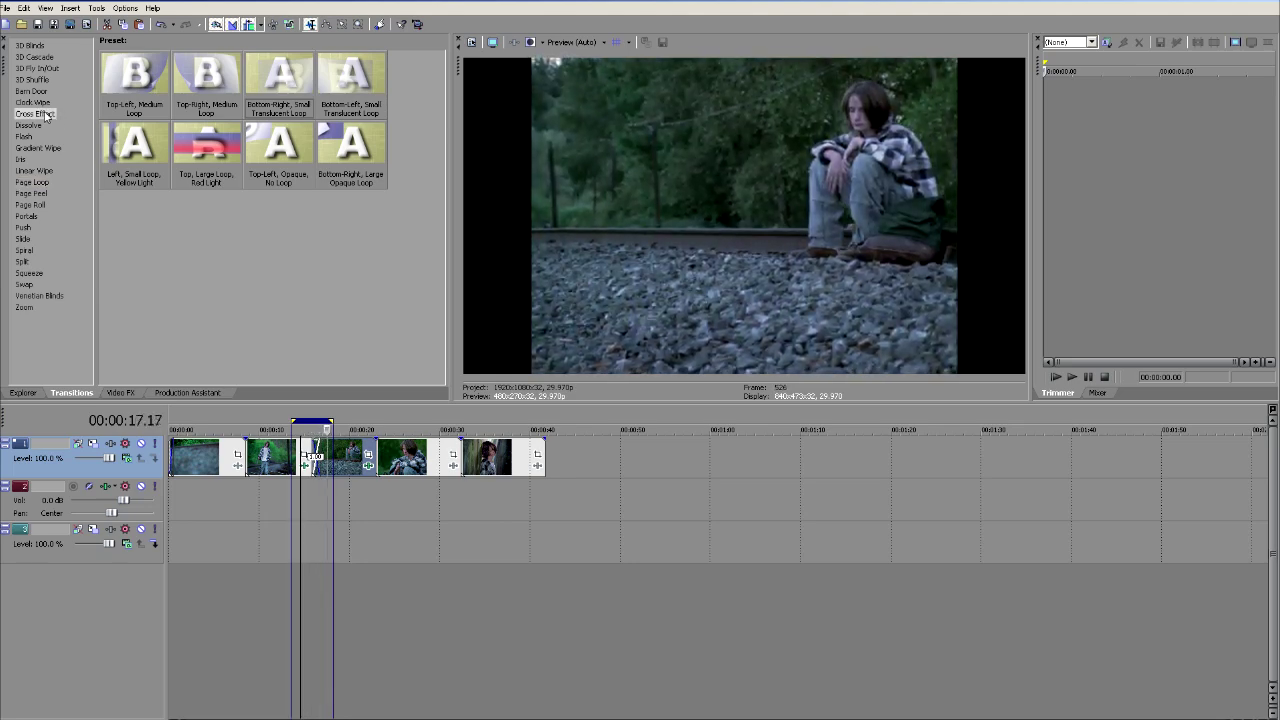
- Replace the page loop on the crossfade with the Cross Effect Cross Zoom A/B preset
{"action": "left_click", "coordinate": [44, 114]}
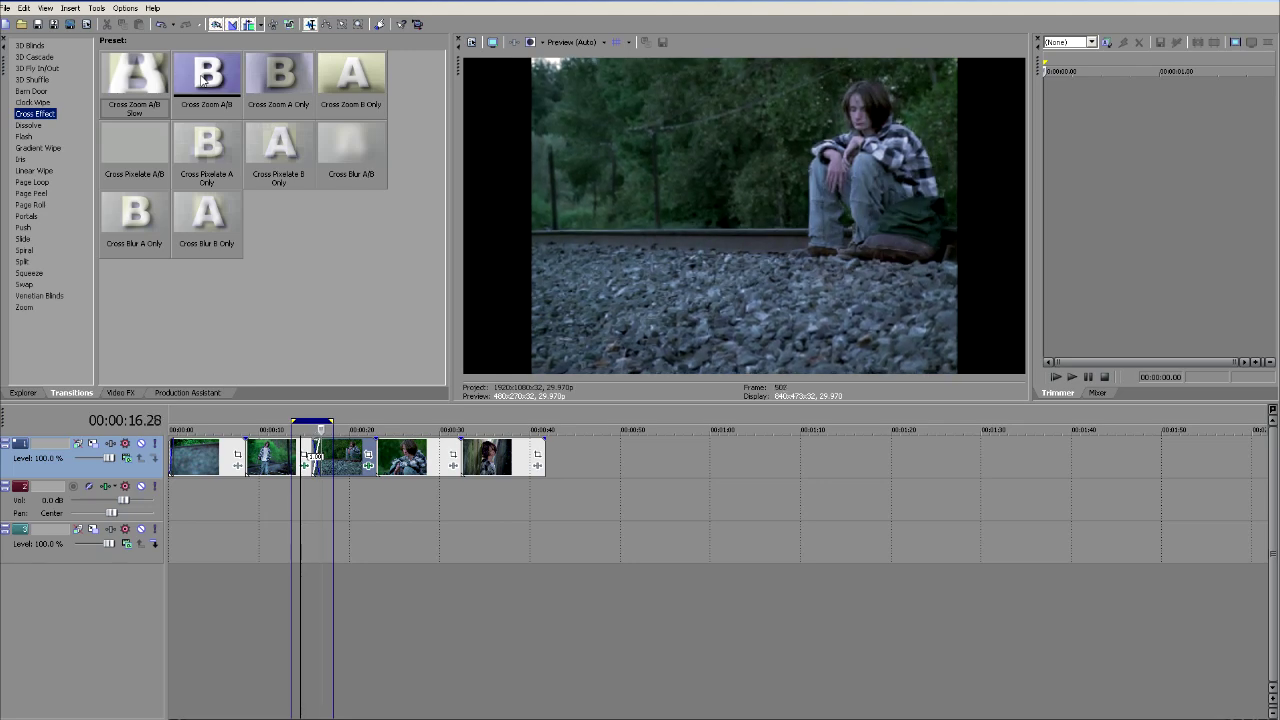
{"action": "left_click_drag", "start_coordinate": [203, 80], "coordinate": [317, 462]}
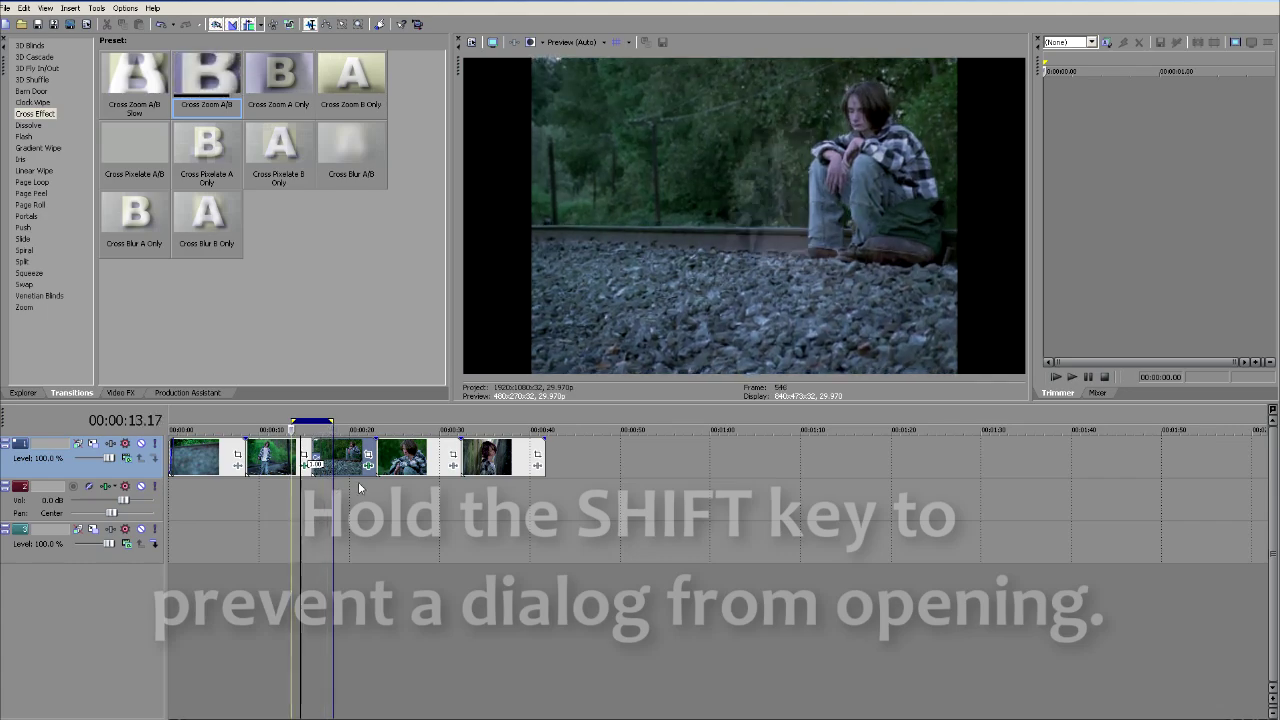